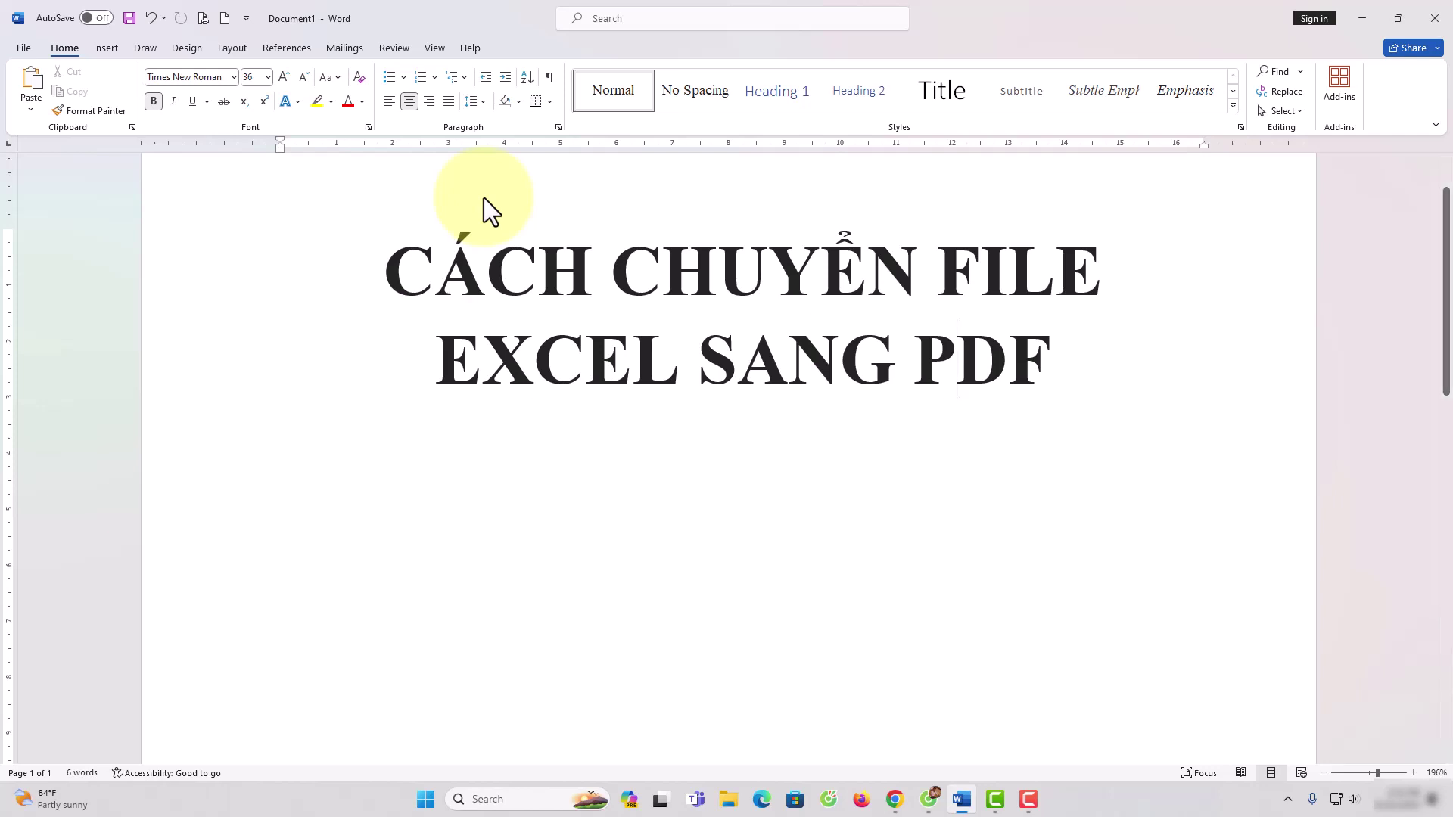
Step: Minimize the Word title document so the desktop with the File B icon shows
left_click(1363, 16)
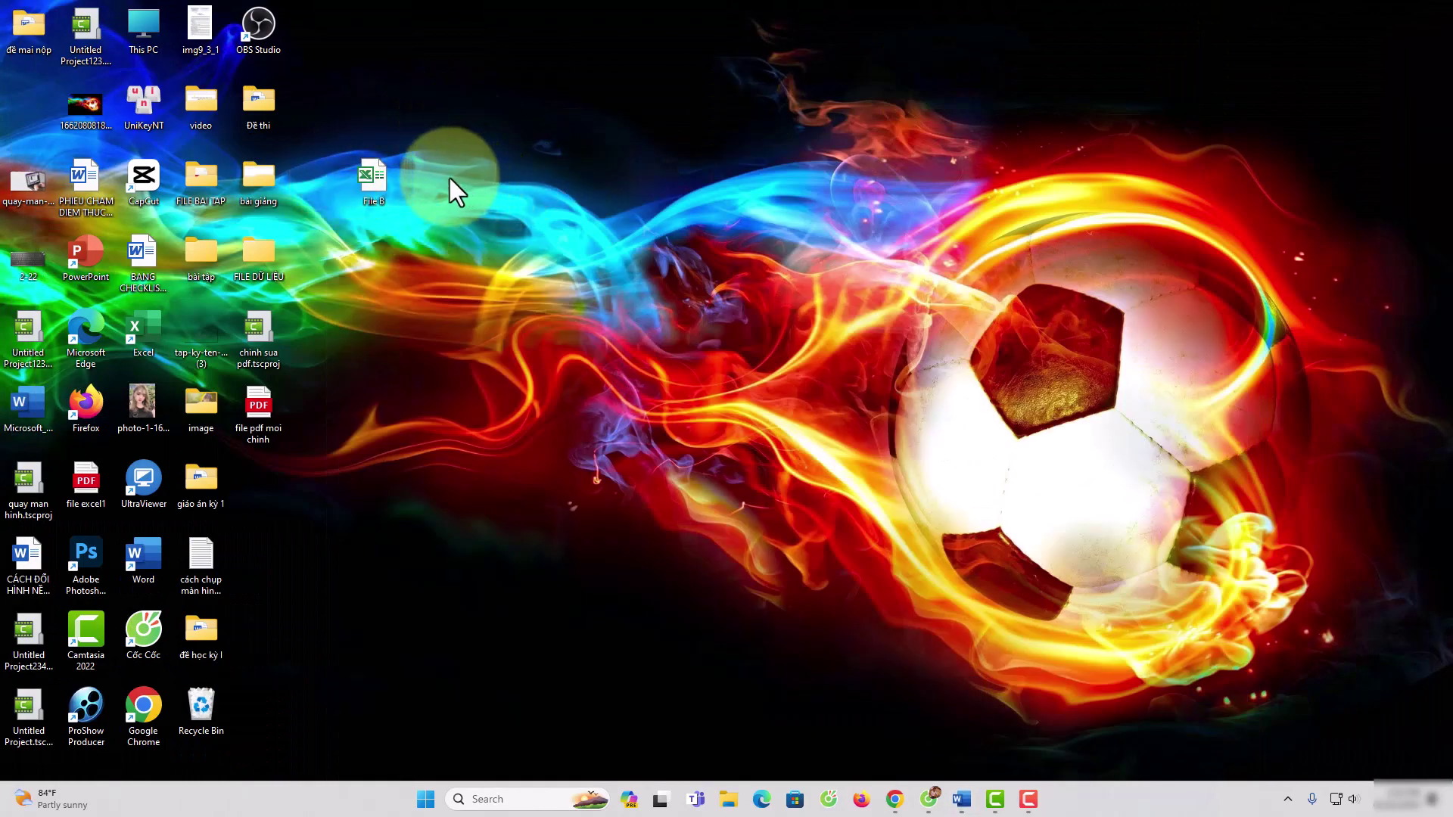
Step: Open the File B workbook from the desktop and show the Page Layout ribbon
double_click(372, 181)
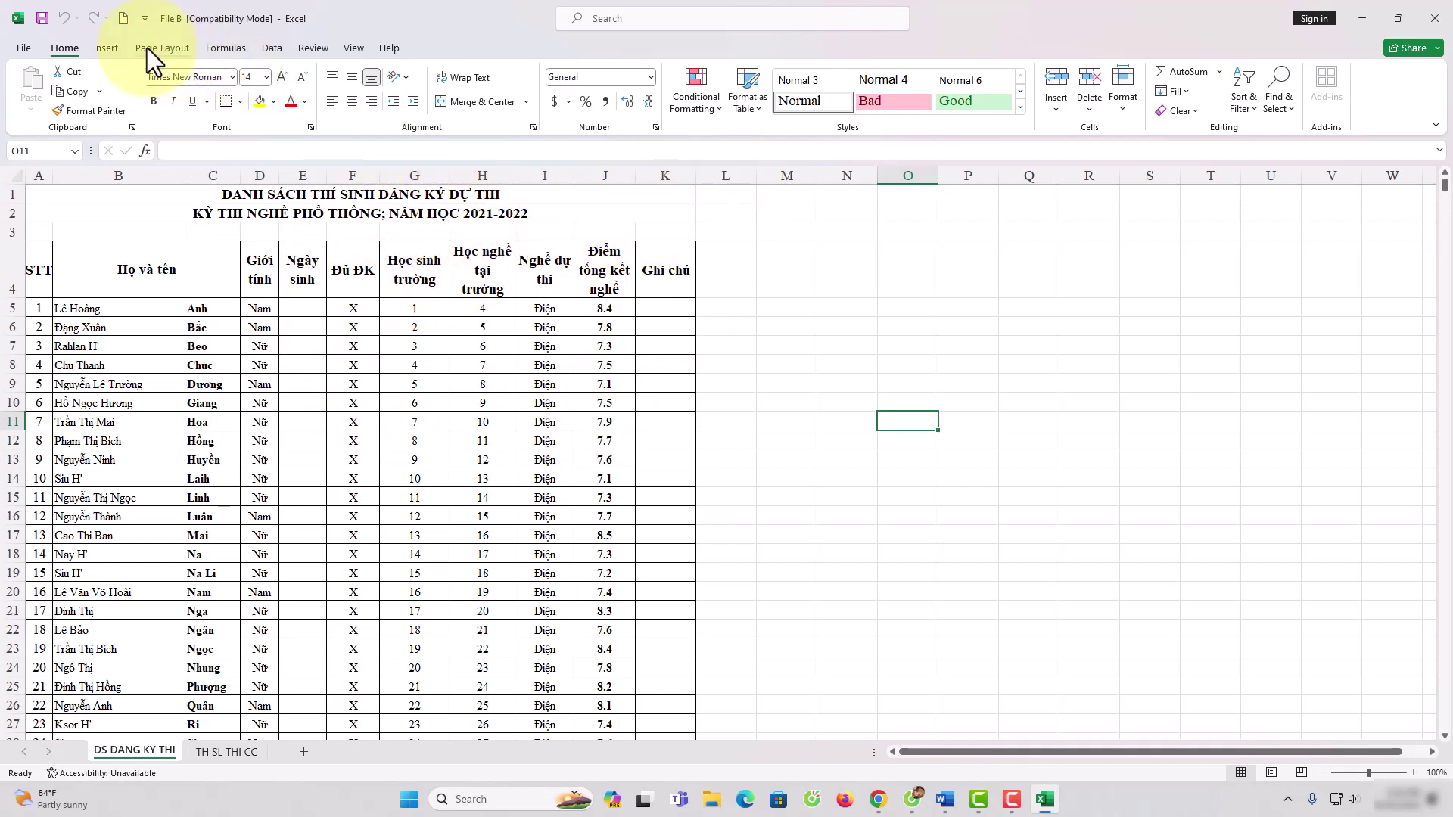
left_click(170, 48)
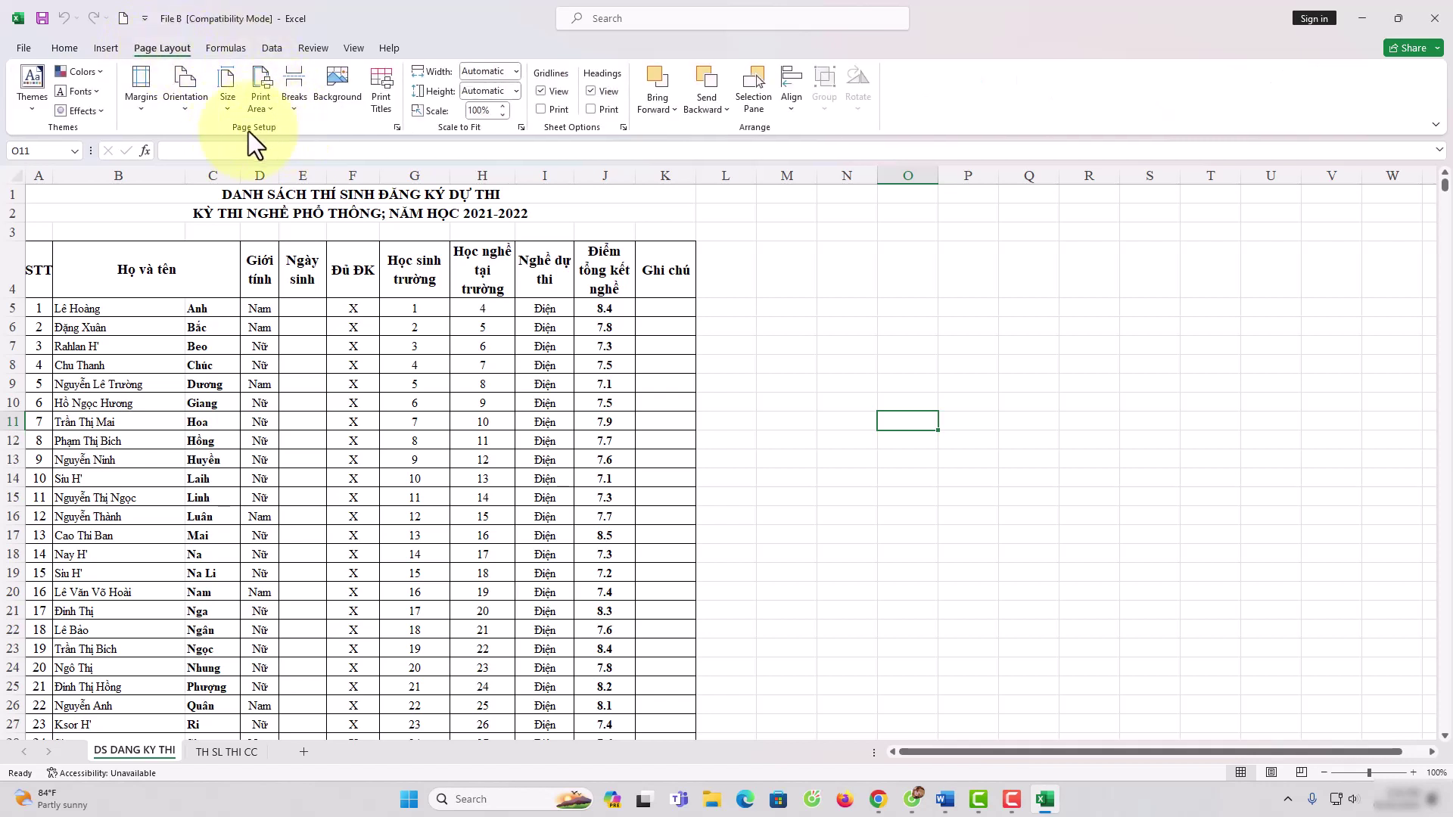
Step: Open the full Page Setup dialog on its Margins and centering settings
left_click(397, 128)
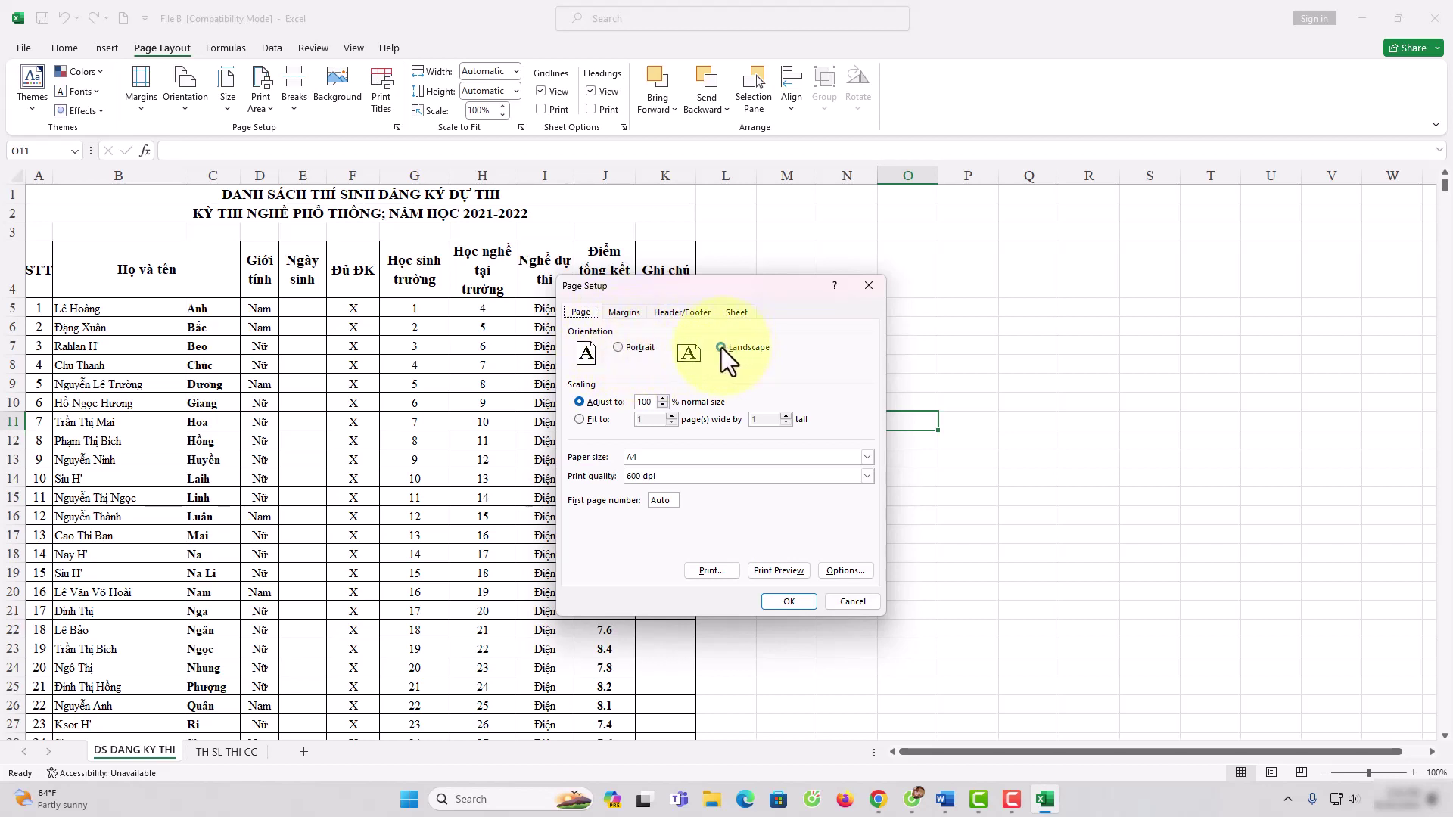
left_click(623, 313)
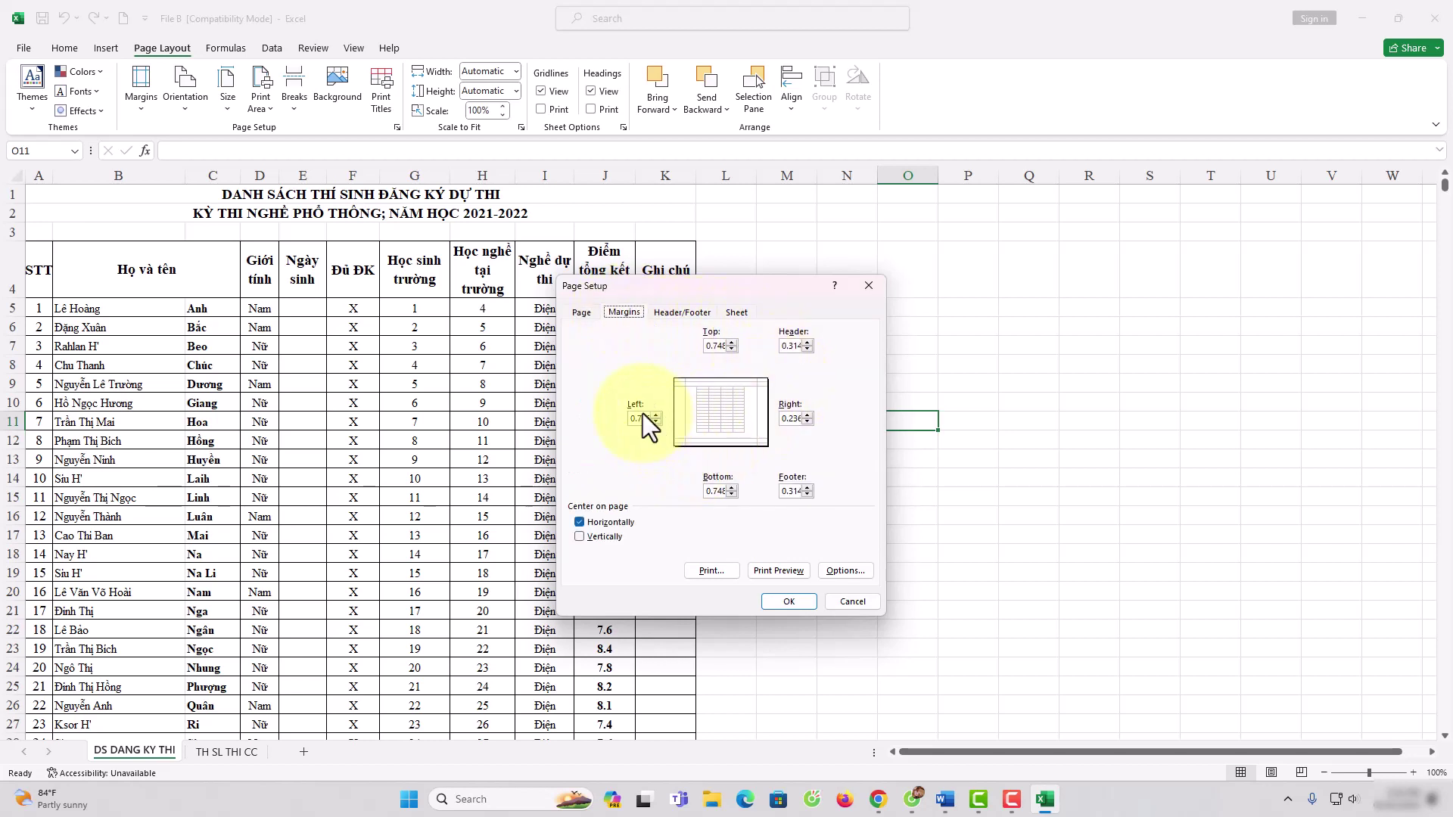
left_click(792, 346)
left_click(578, 522)
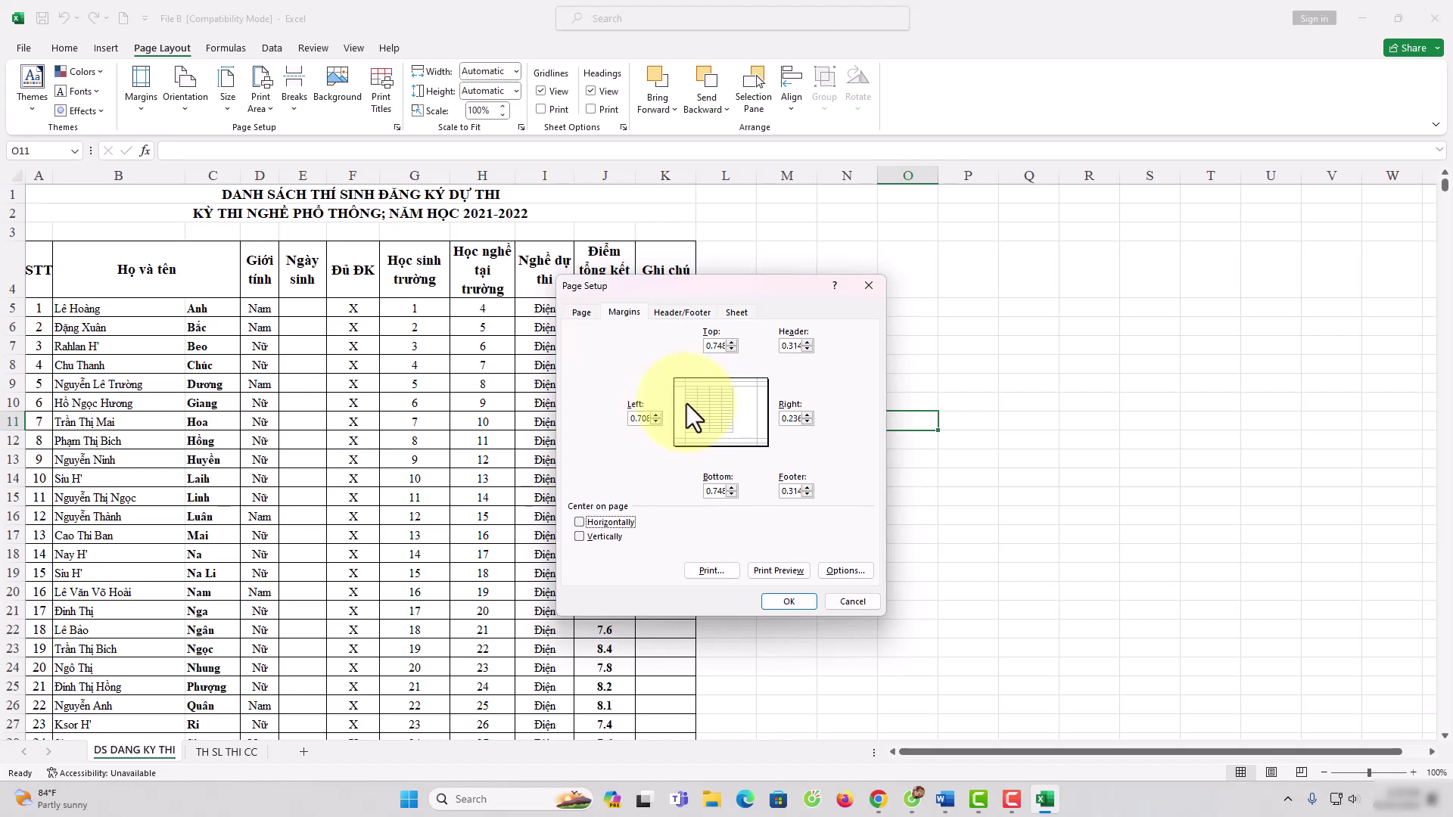
left_click(578, 523)
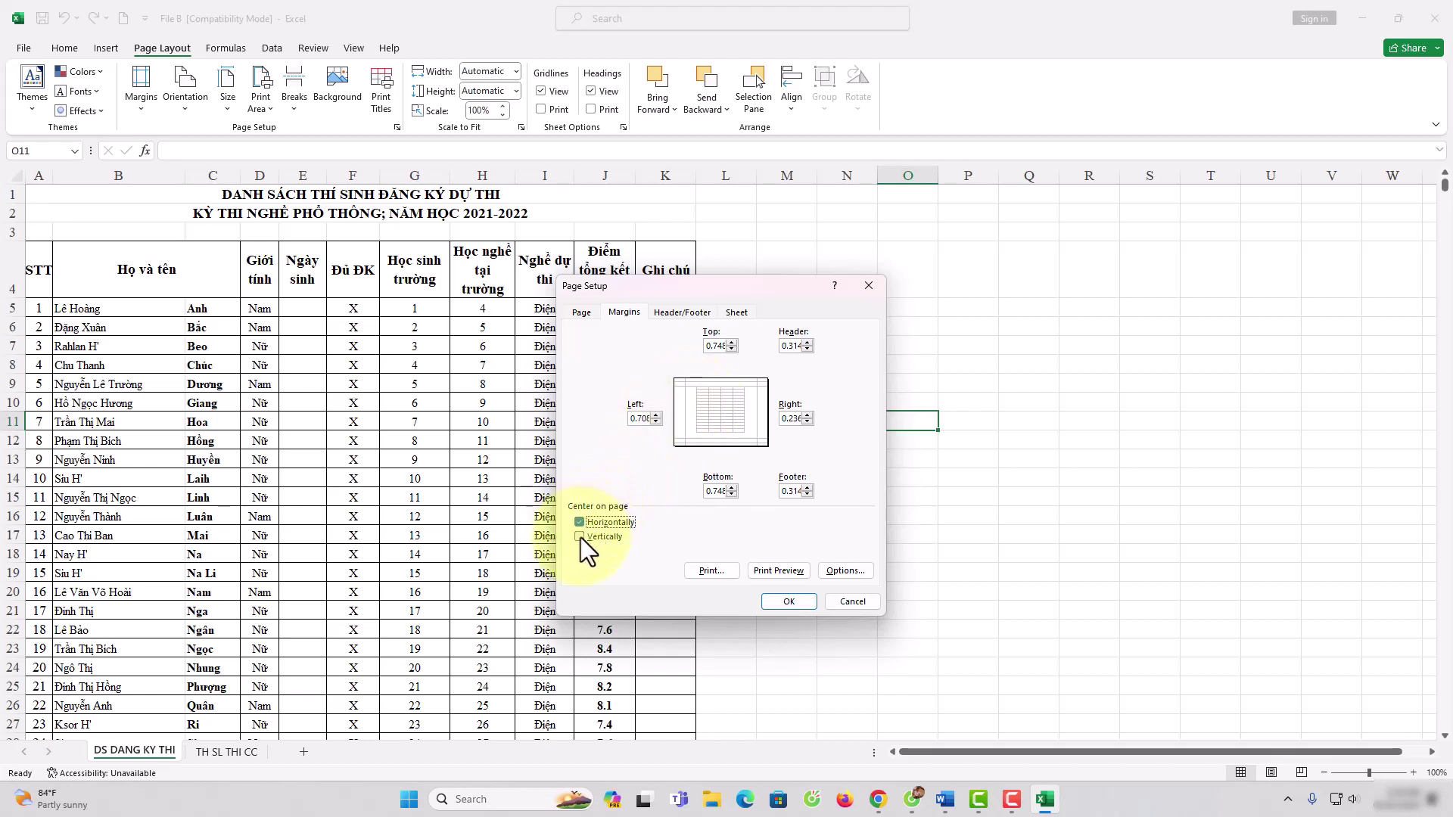
left_click(580, 537)
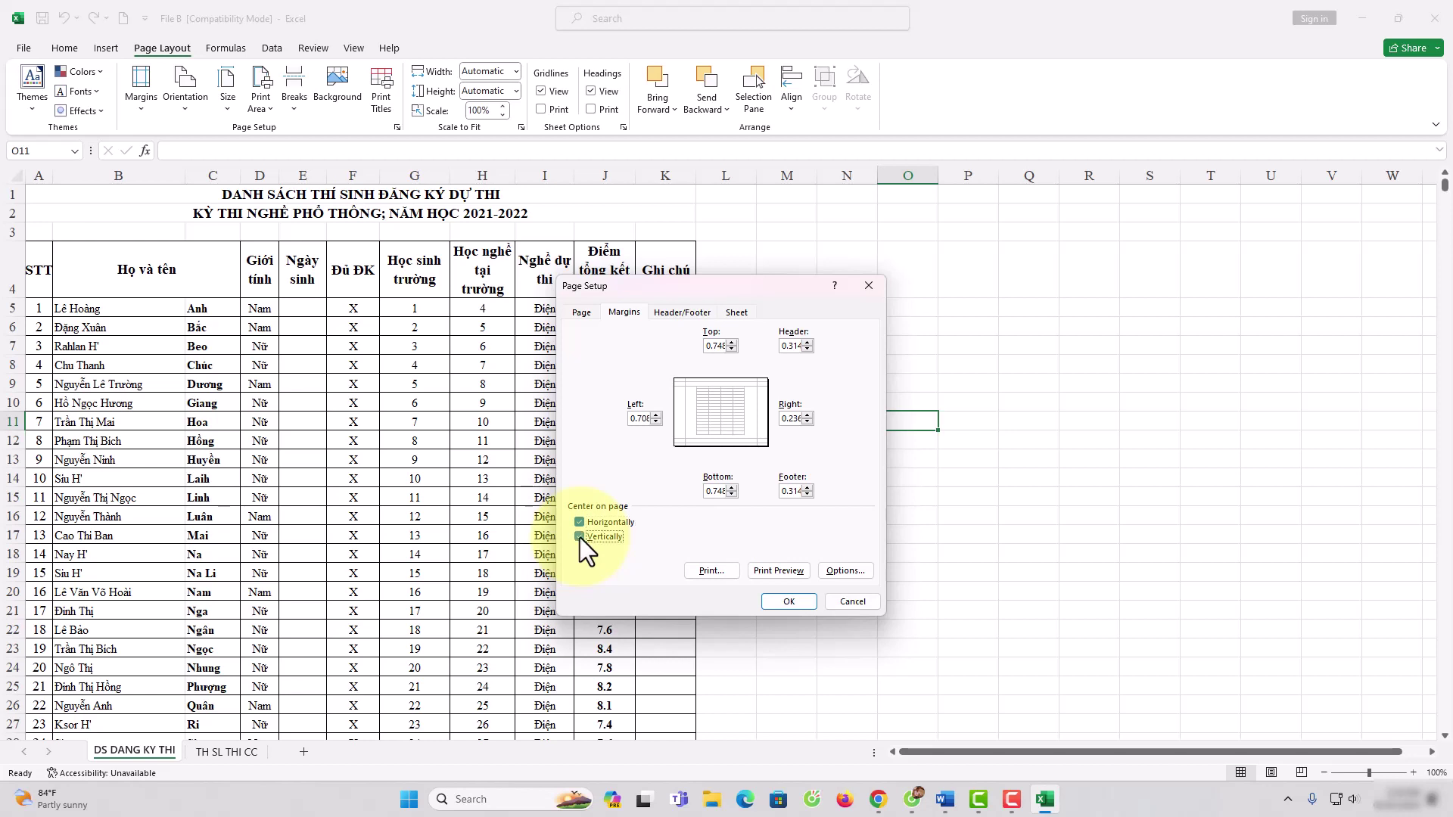
left_click(580, 537)
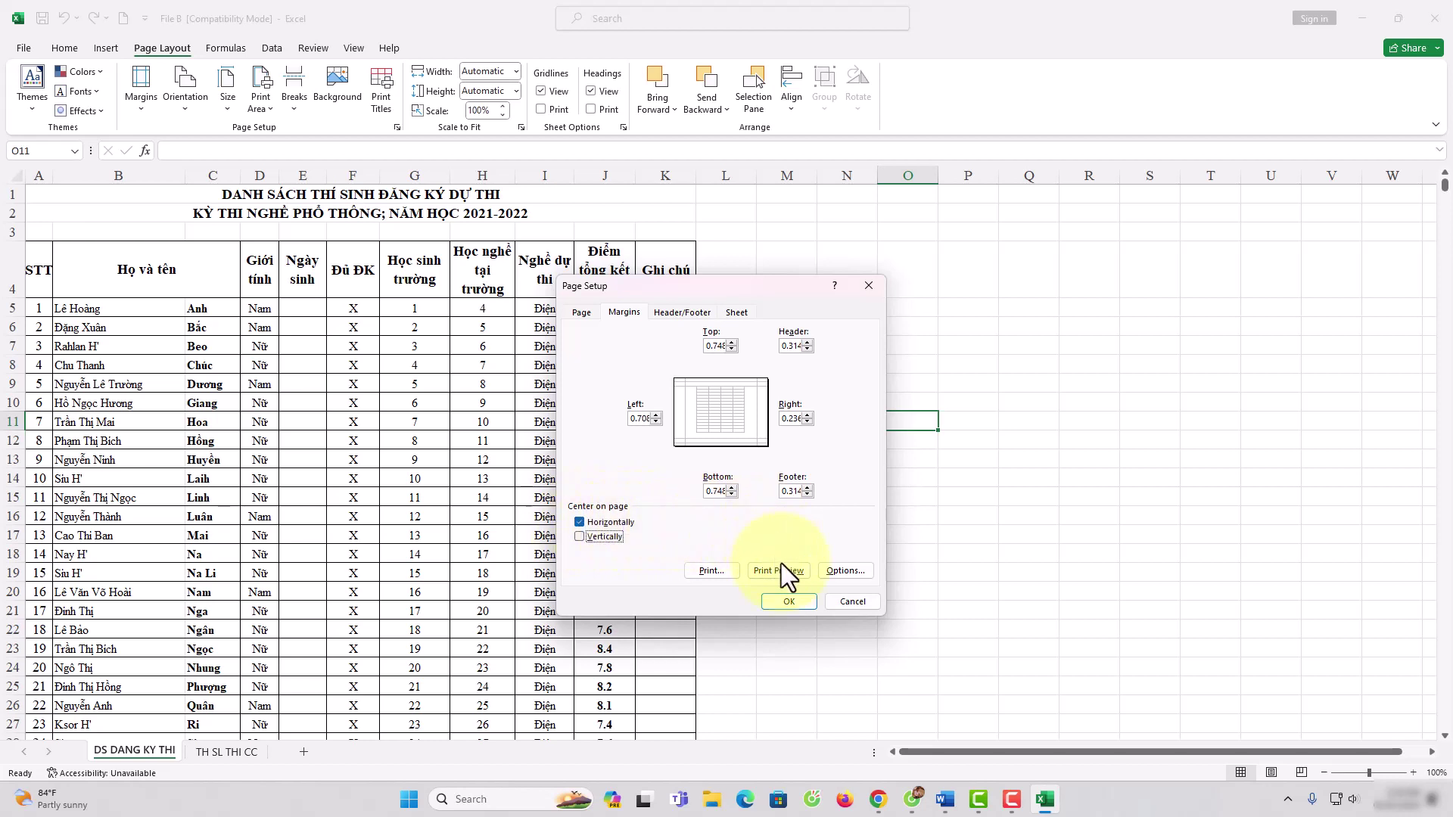
Step: Apply the landscape, horizontally centered setup, preview its 3 pages, then return to the sheet
left_click(764, 572)
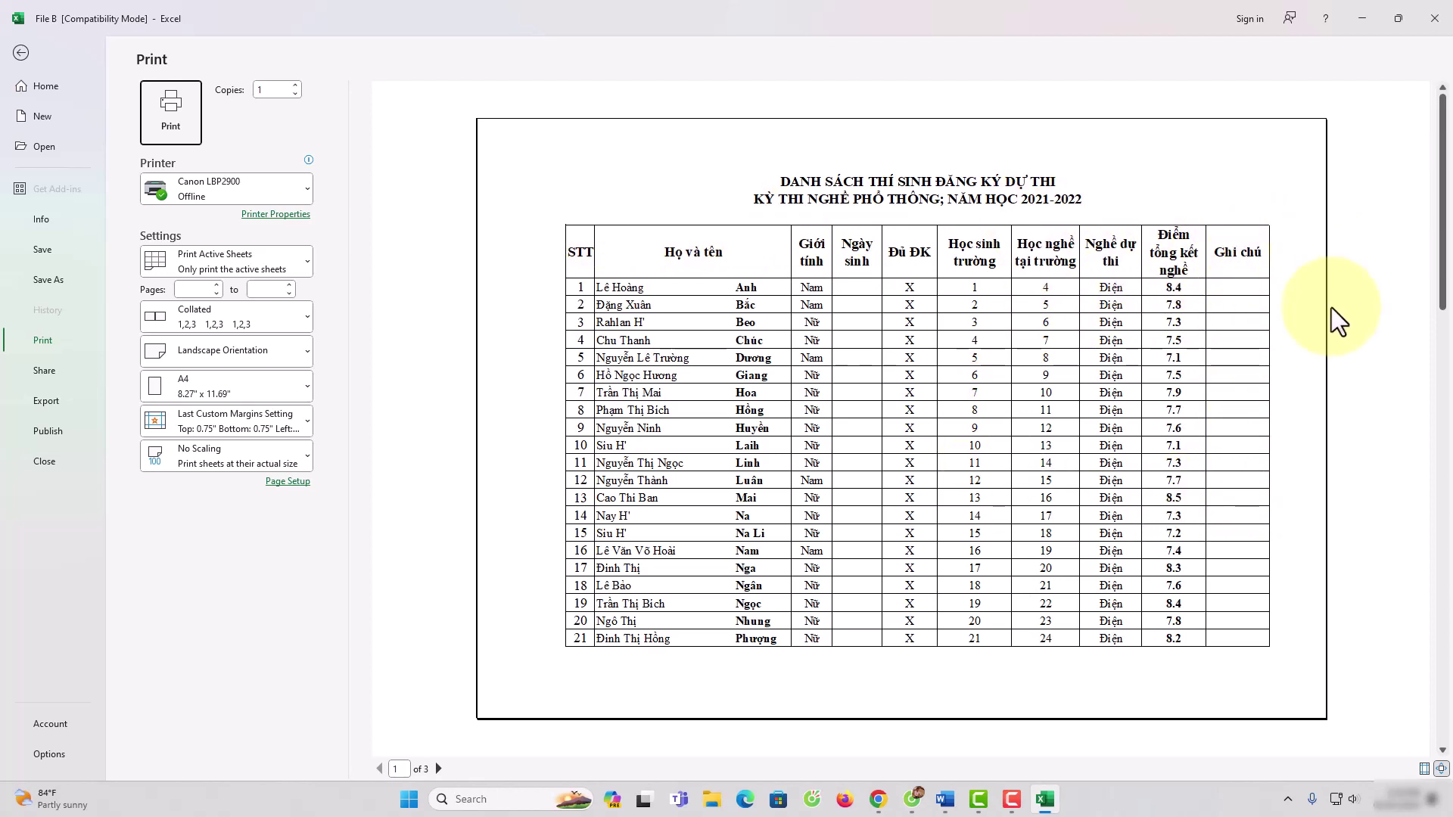
left_click(438, 769)
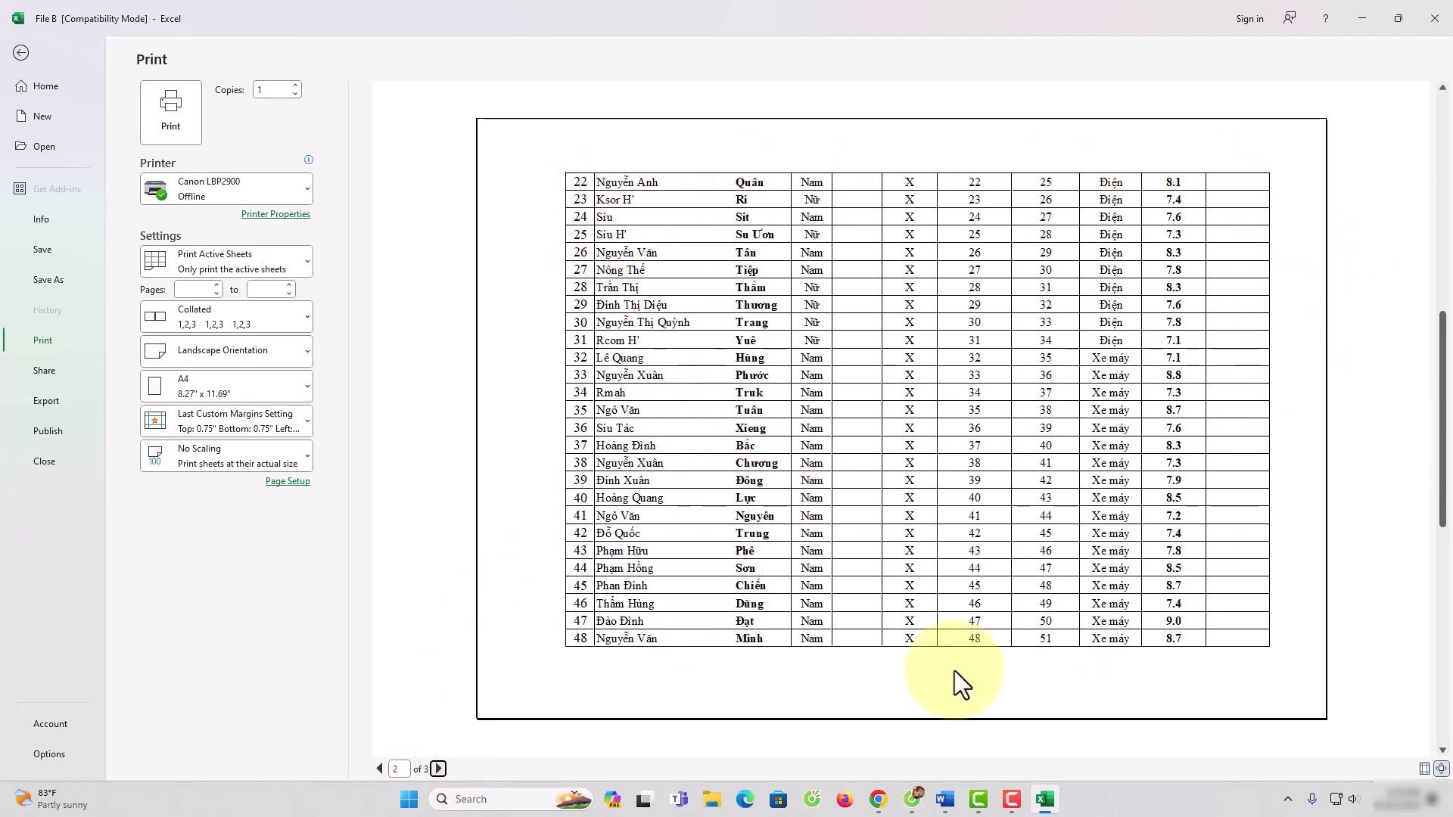
left_click(380, 769)
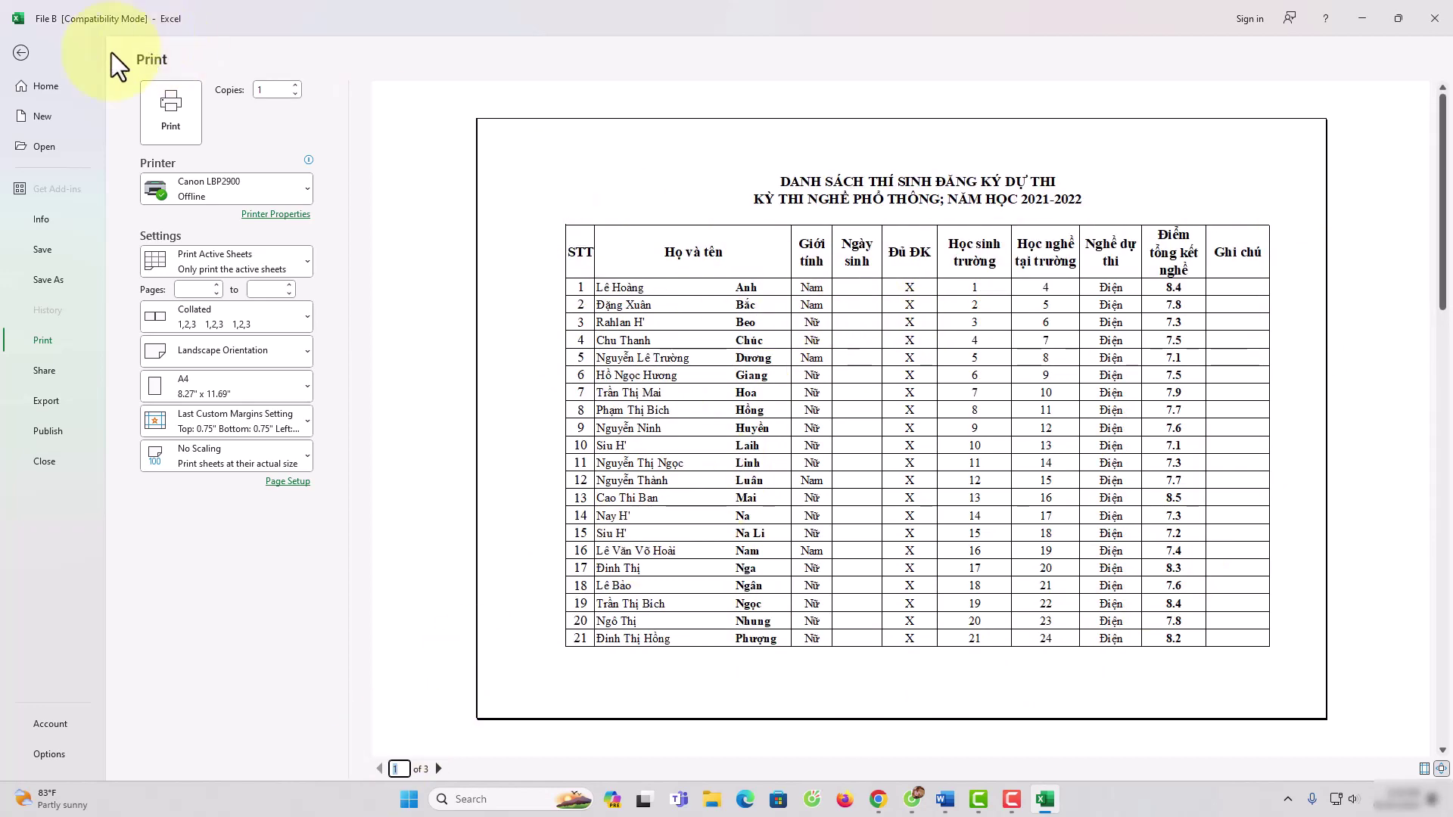
left_click(21, 52)
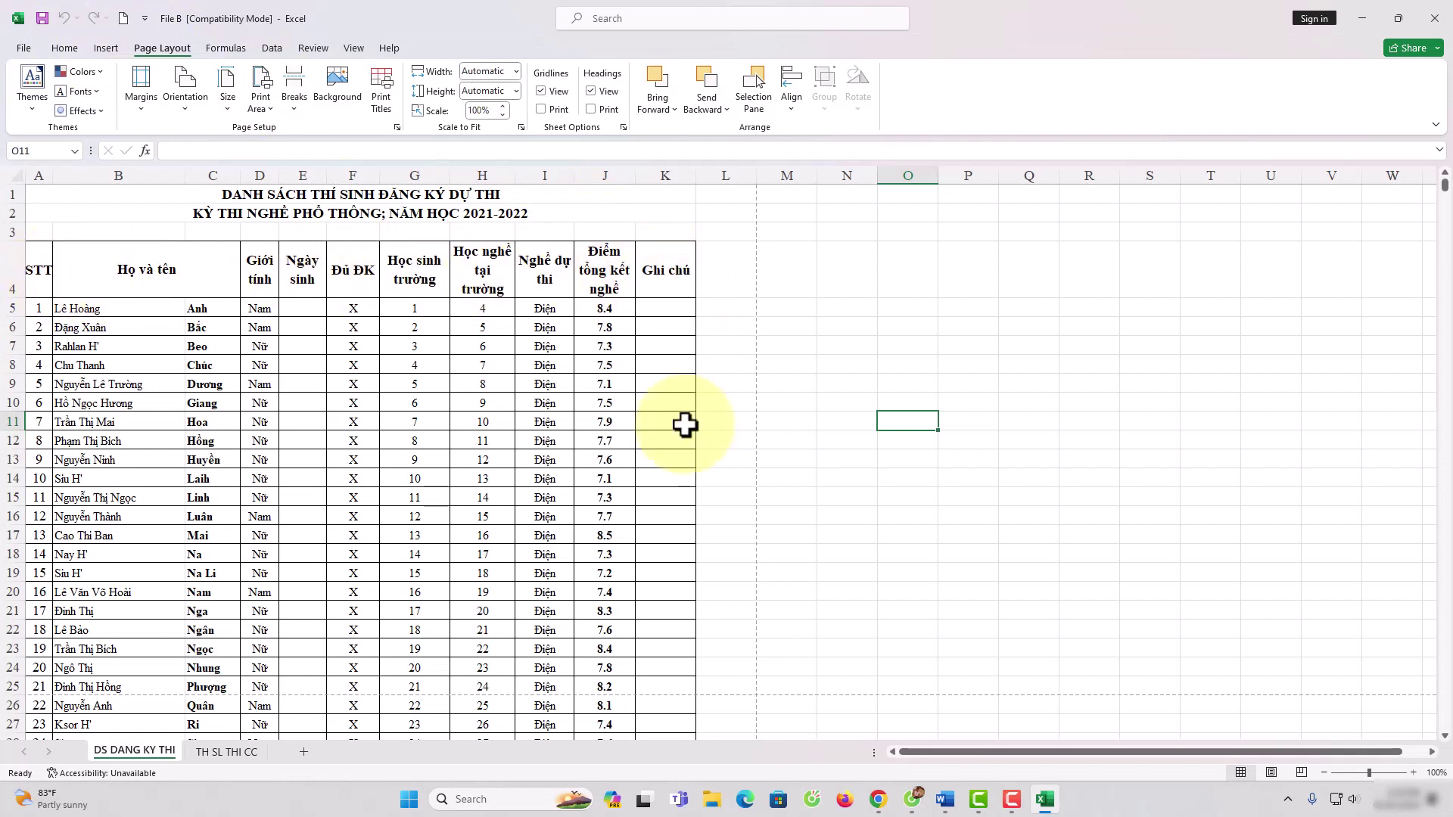
Step: Select the header cell G4 and open the File backstage
left_click(388, 292)
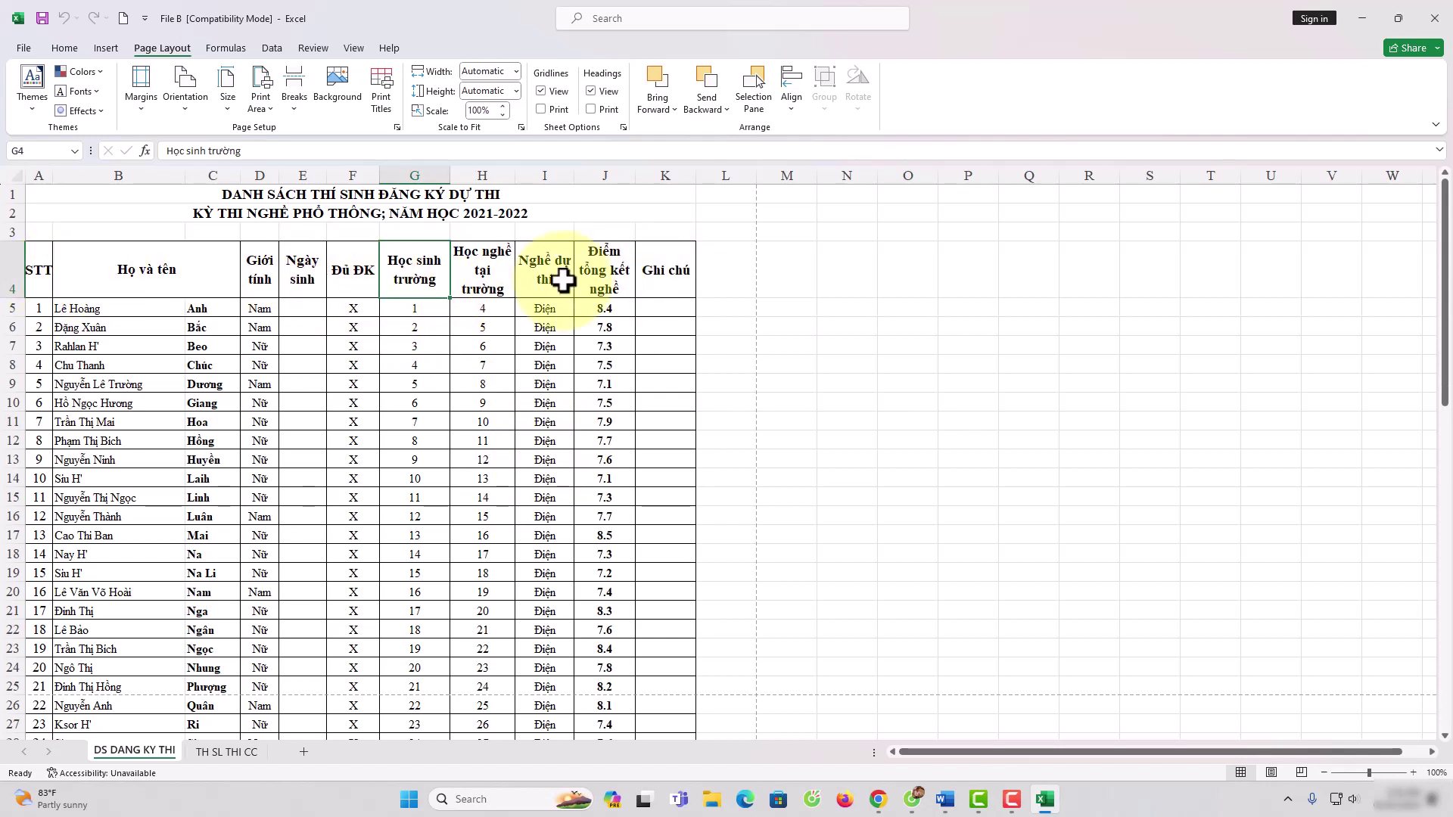
left_click(24, 47)
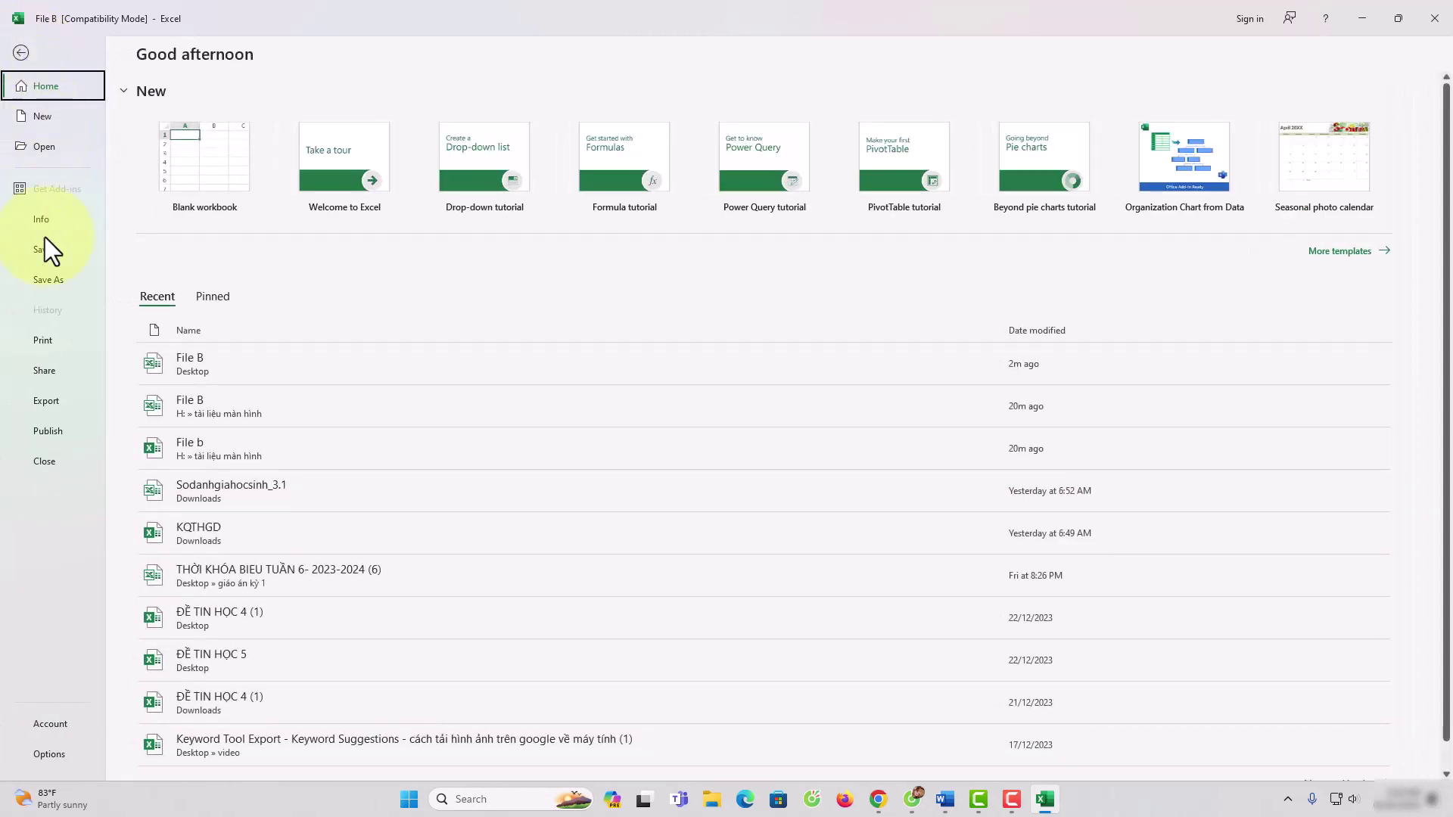
Step: Open Save As and choose the Desktop as the save location
left_click(60, 285)
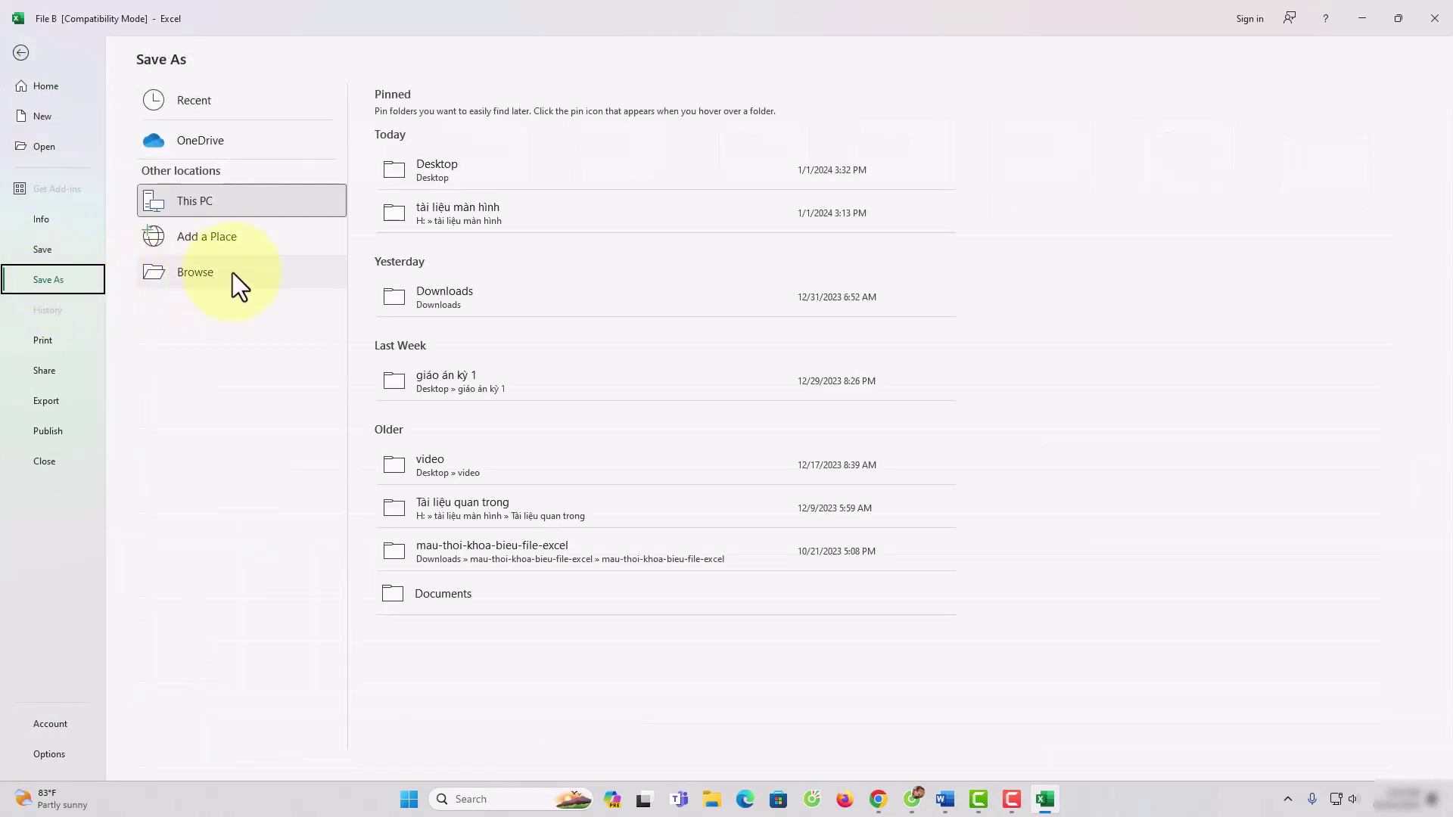
left_click(211, 271)
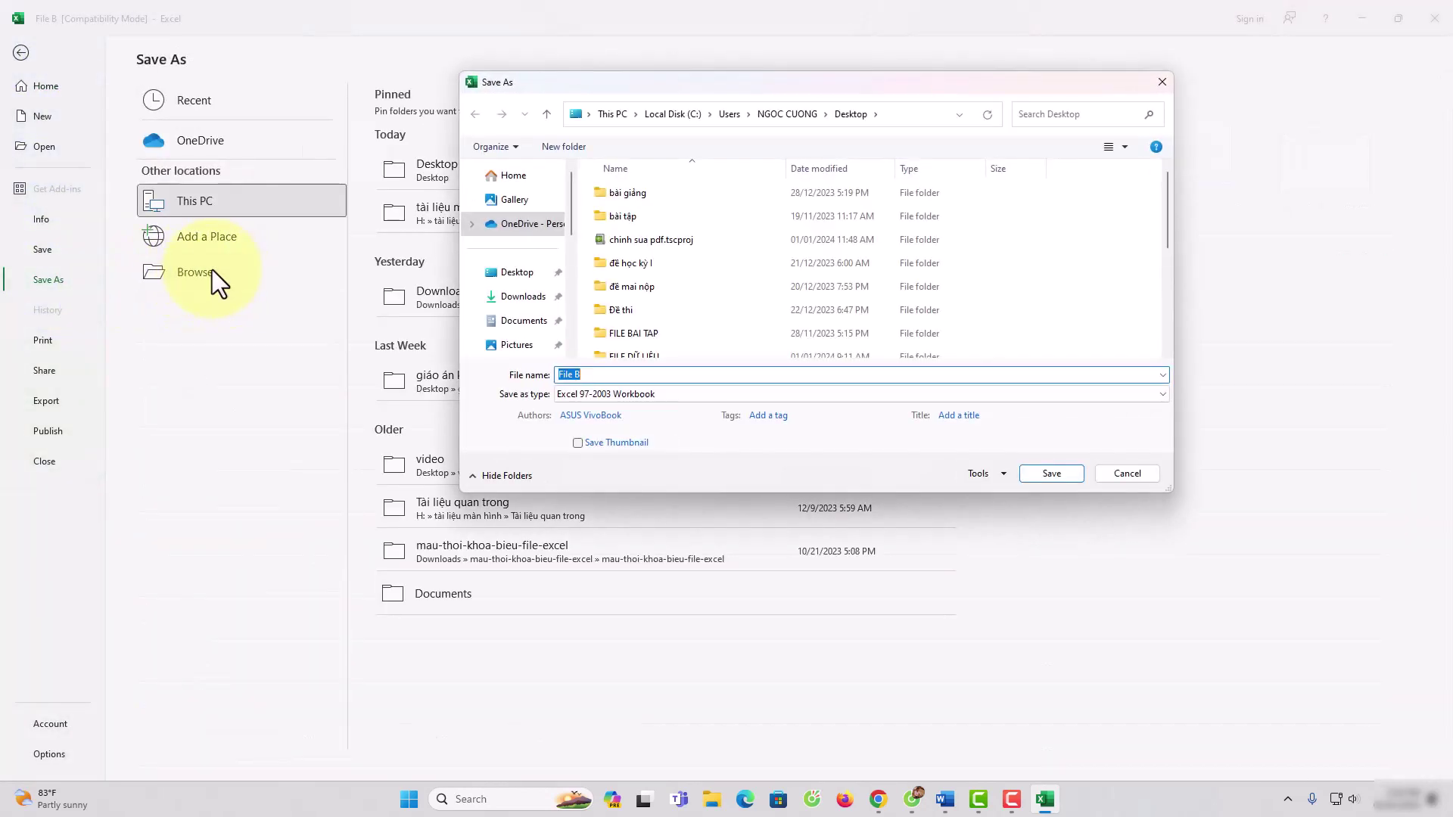
left_click(528, 274)
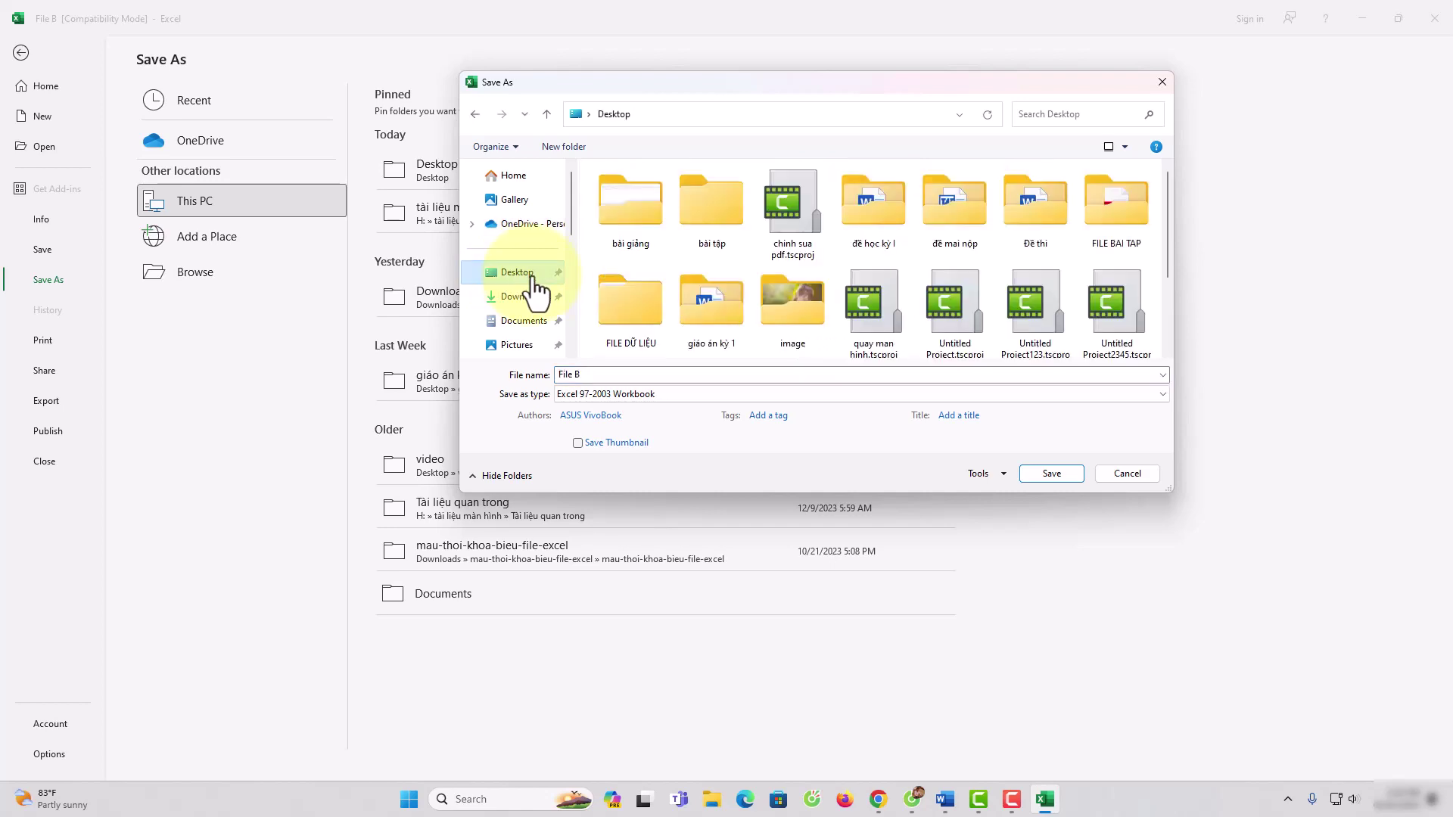
Step: Replace the file name File B with 'file pdf moi chuyen'
double_click(623, 376)
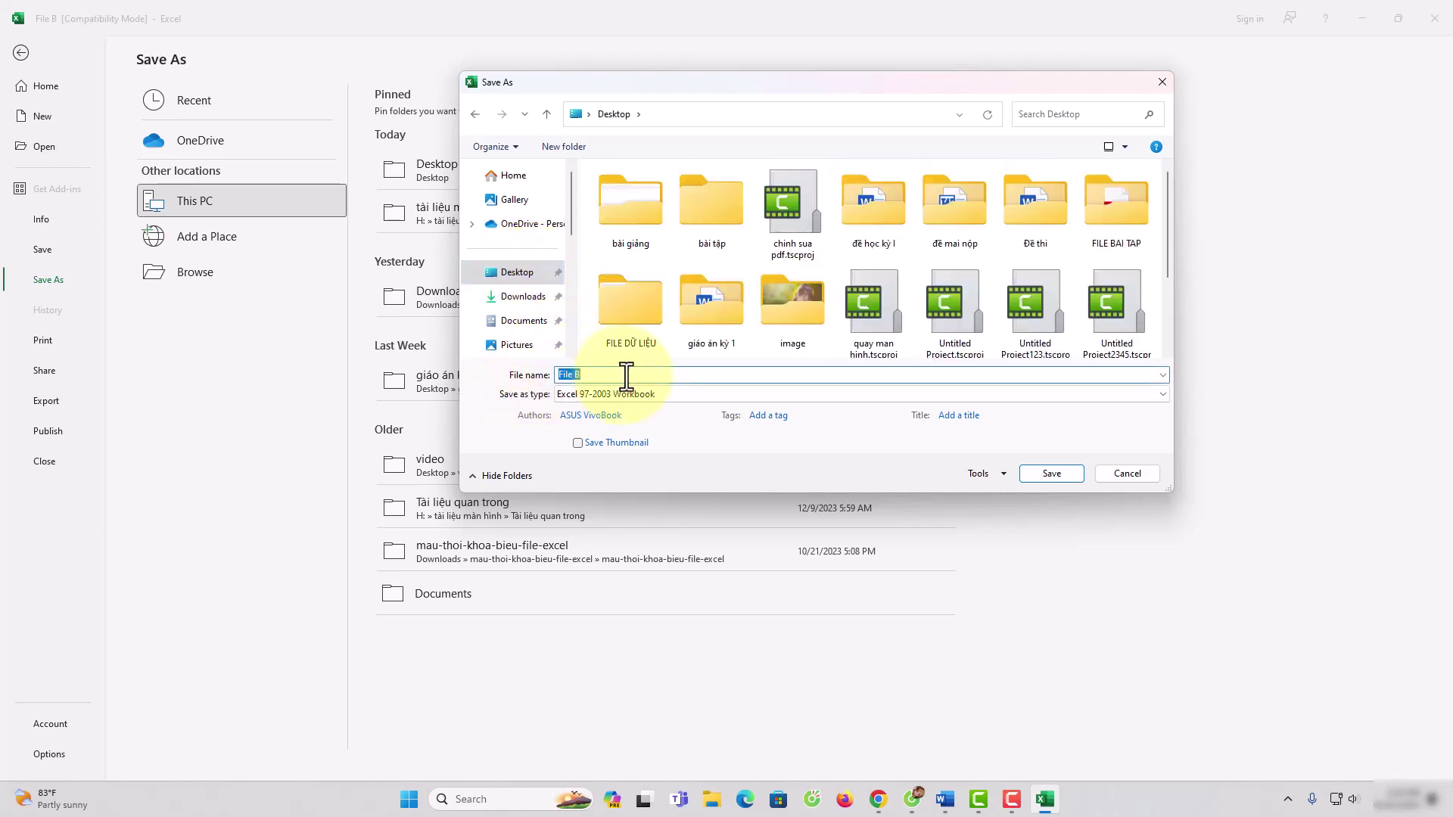
type("filer")
key("BackSpace")
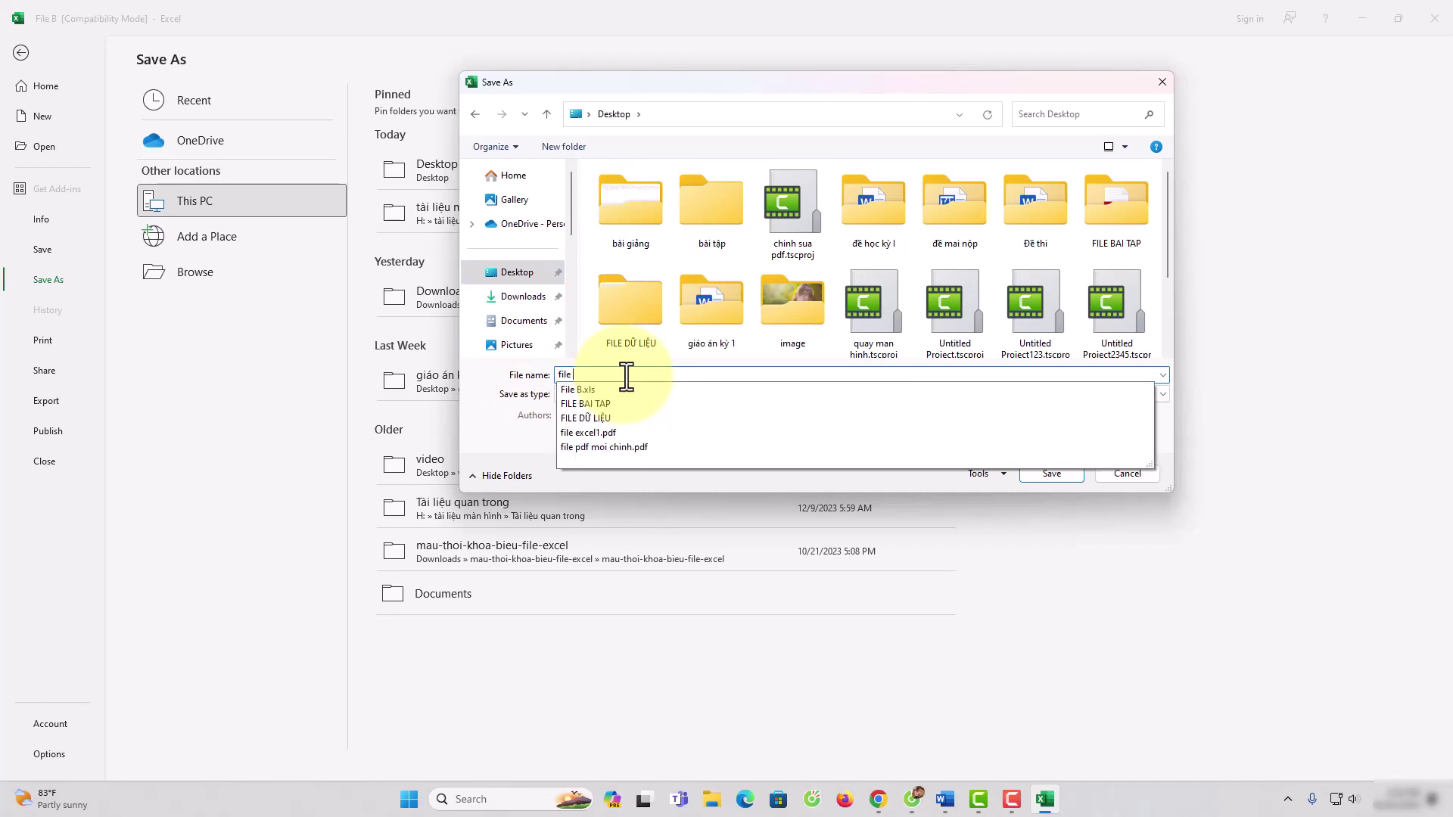
type("pdf moi chu")
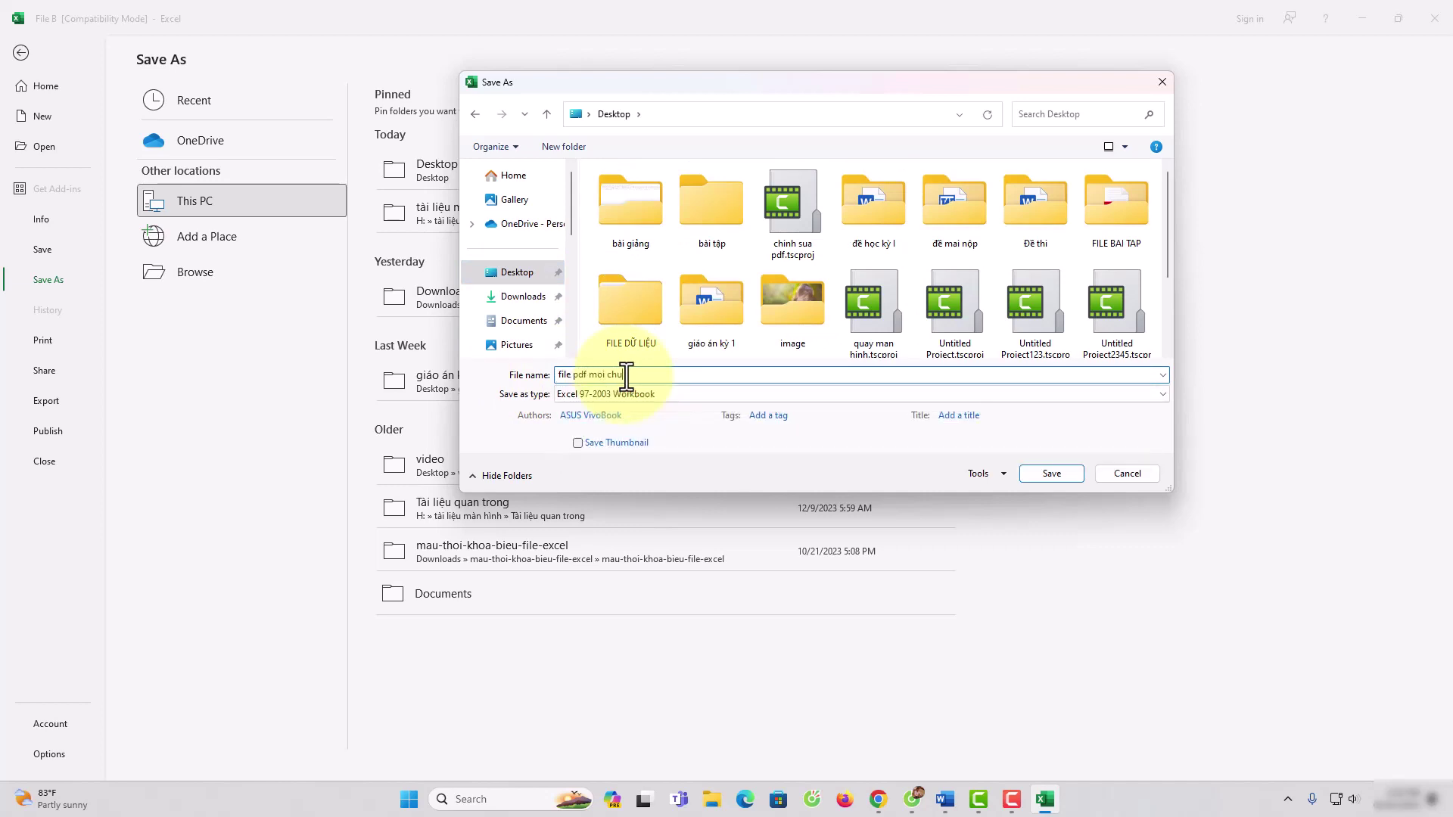
type("yen")
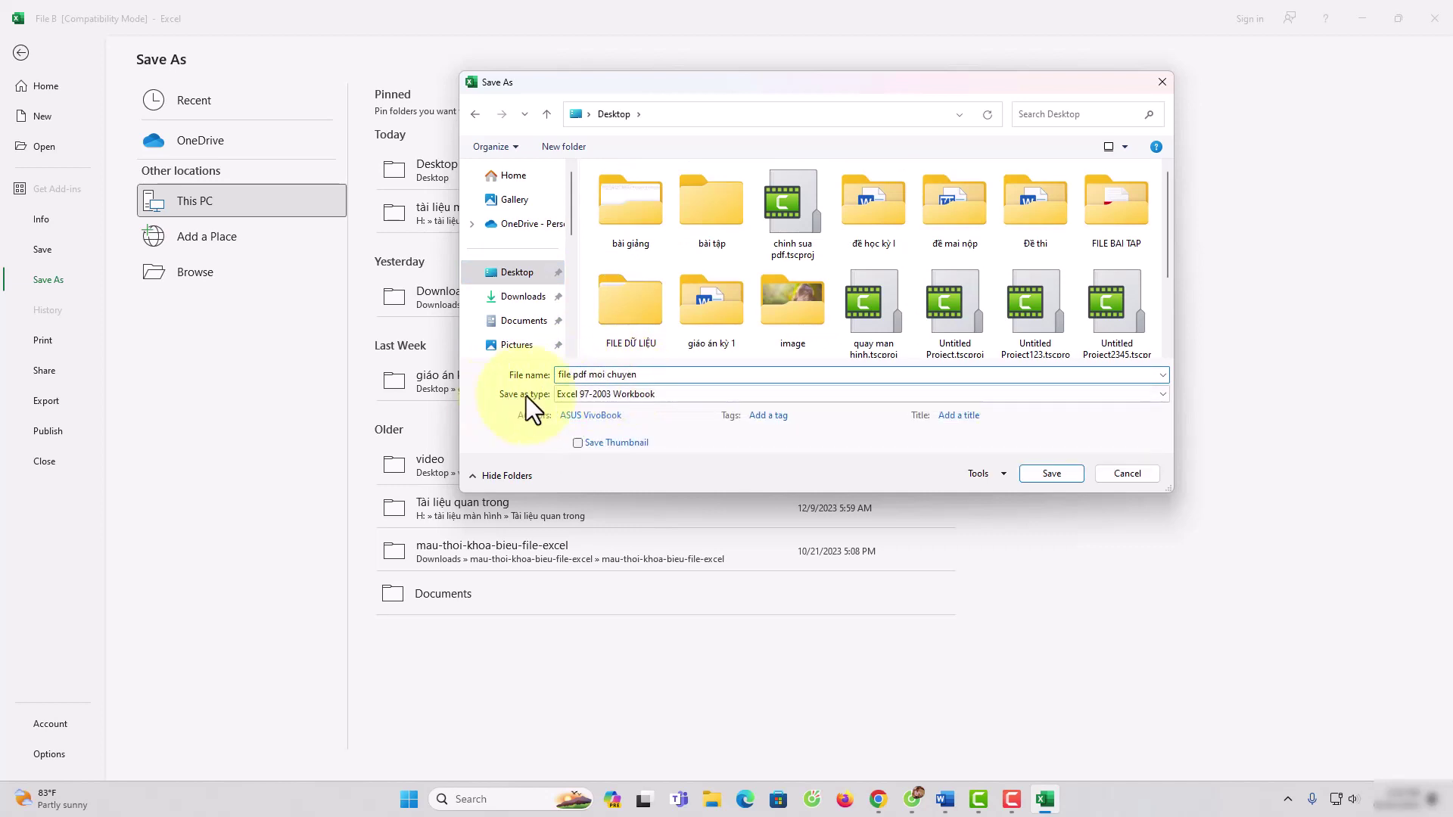
Step: Set the save type to PDF and save 'file pdf moi chuyen' to the Desktop
left_click(878, 394)
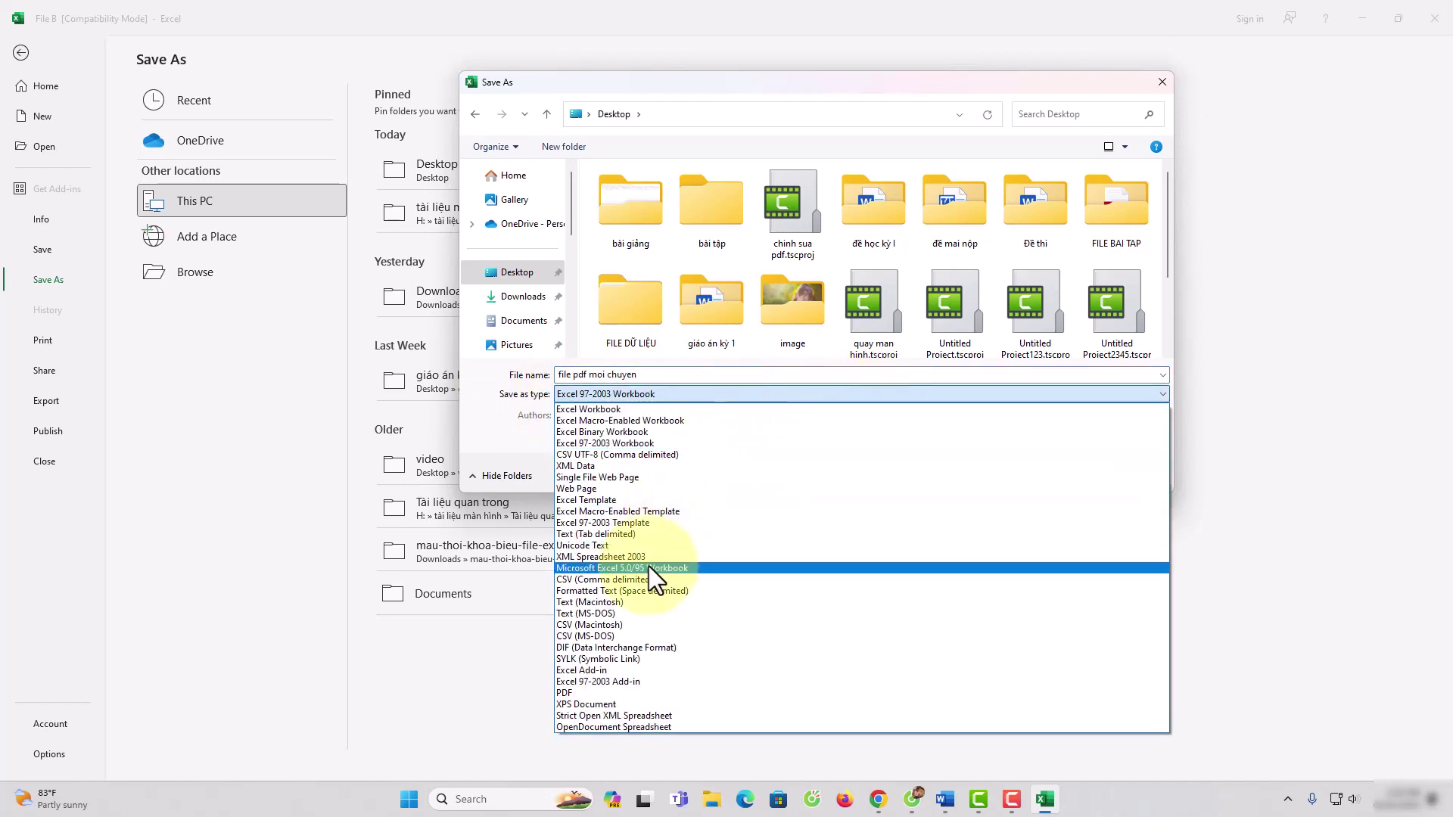
left_click(567, 692)
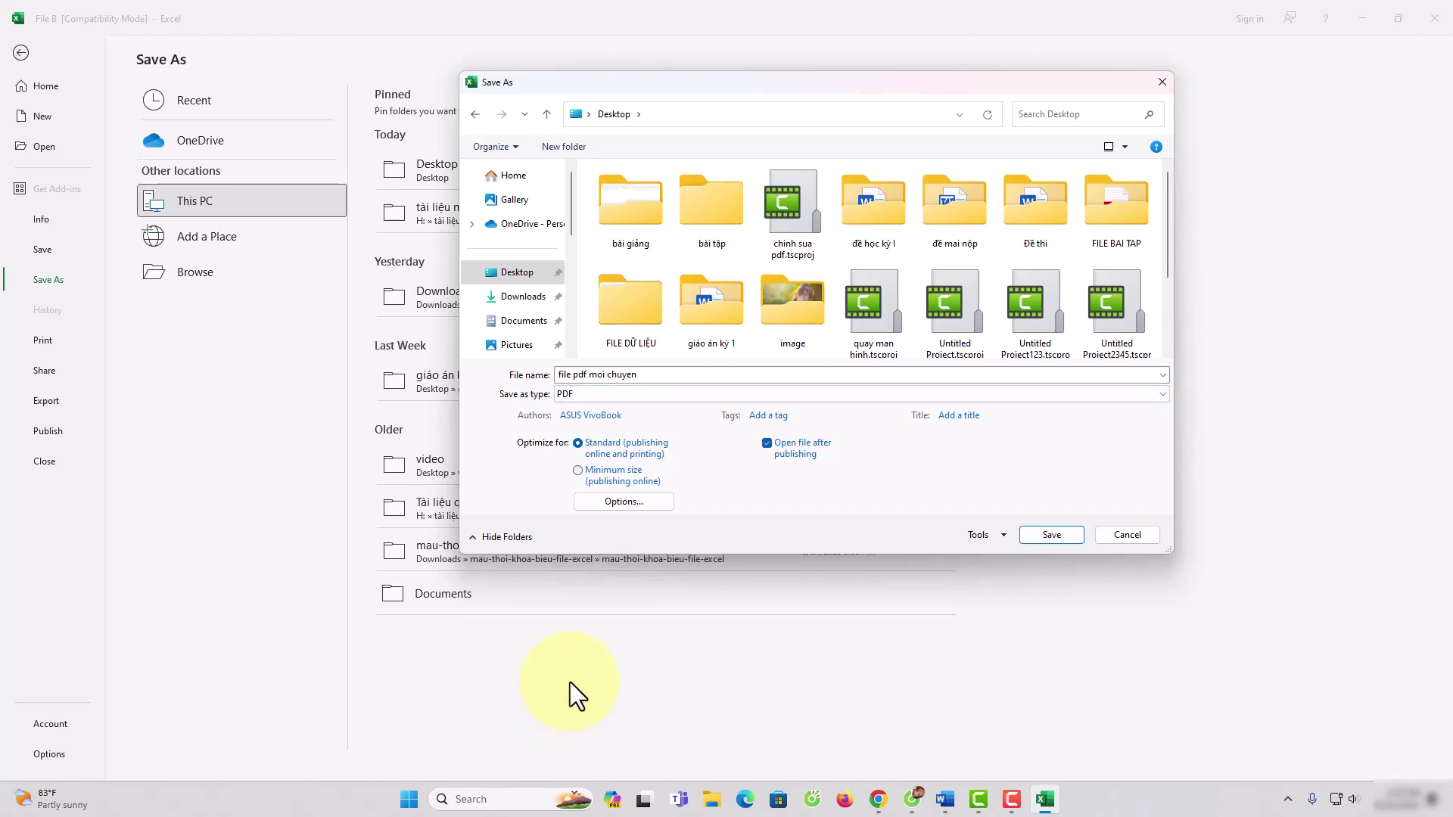
left_click(1054, 535)
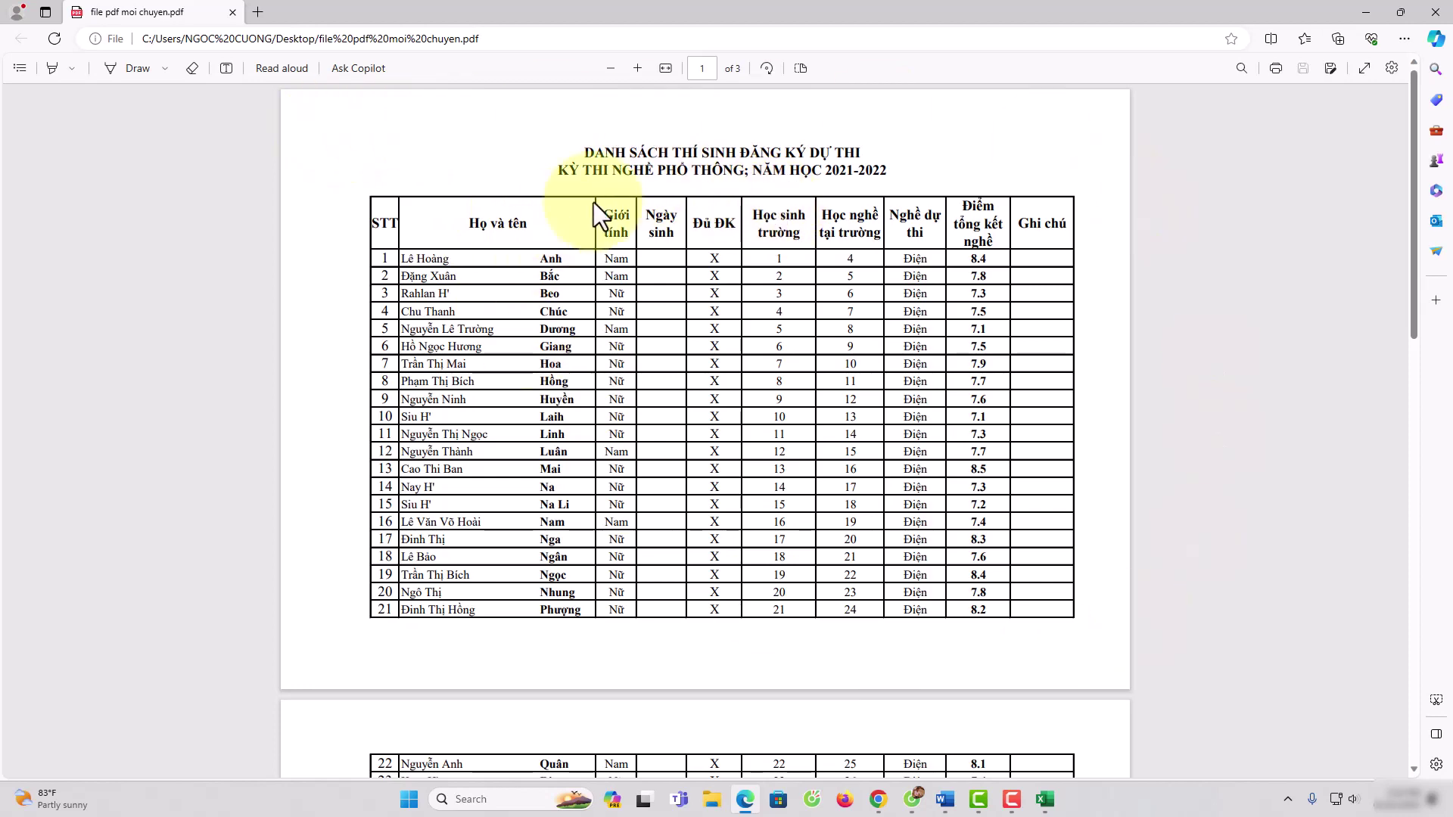
Step: Review the 3-page PDF in Edge, close Edge, and minimize Excel
scroll(658, 220, "down", 7)
scroll(668, 236, "down", 4)
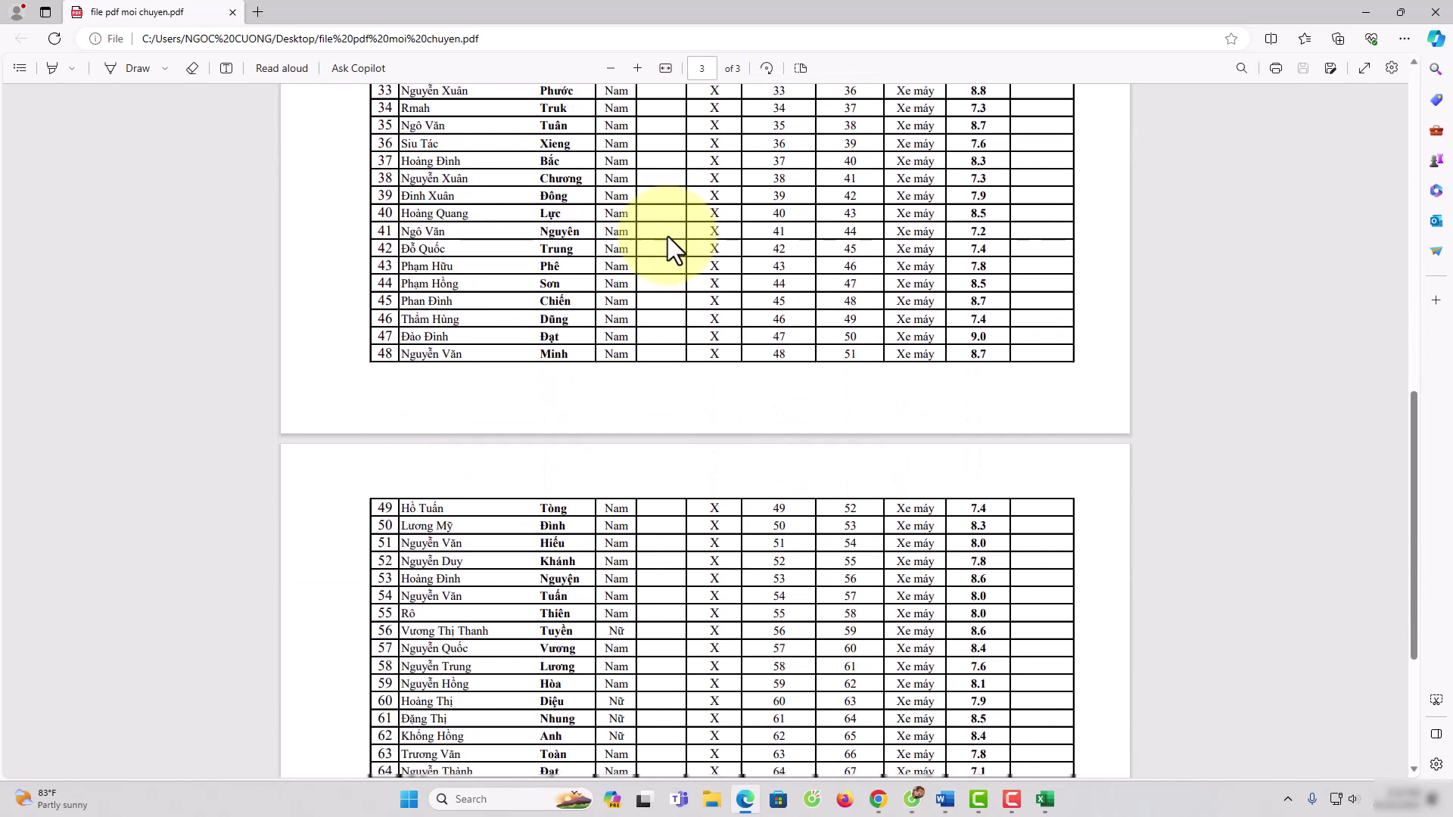
scroll(668, 237, "down", 4)
scroll(669, 236, "up", 8)
scroll(669, 236, "up", 10)
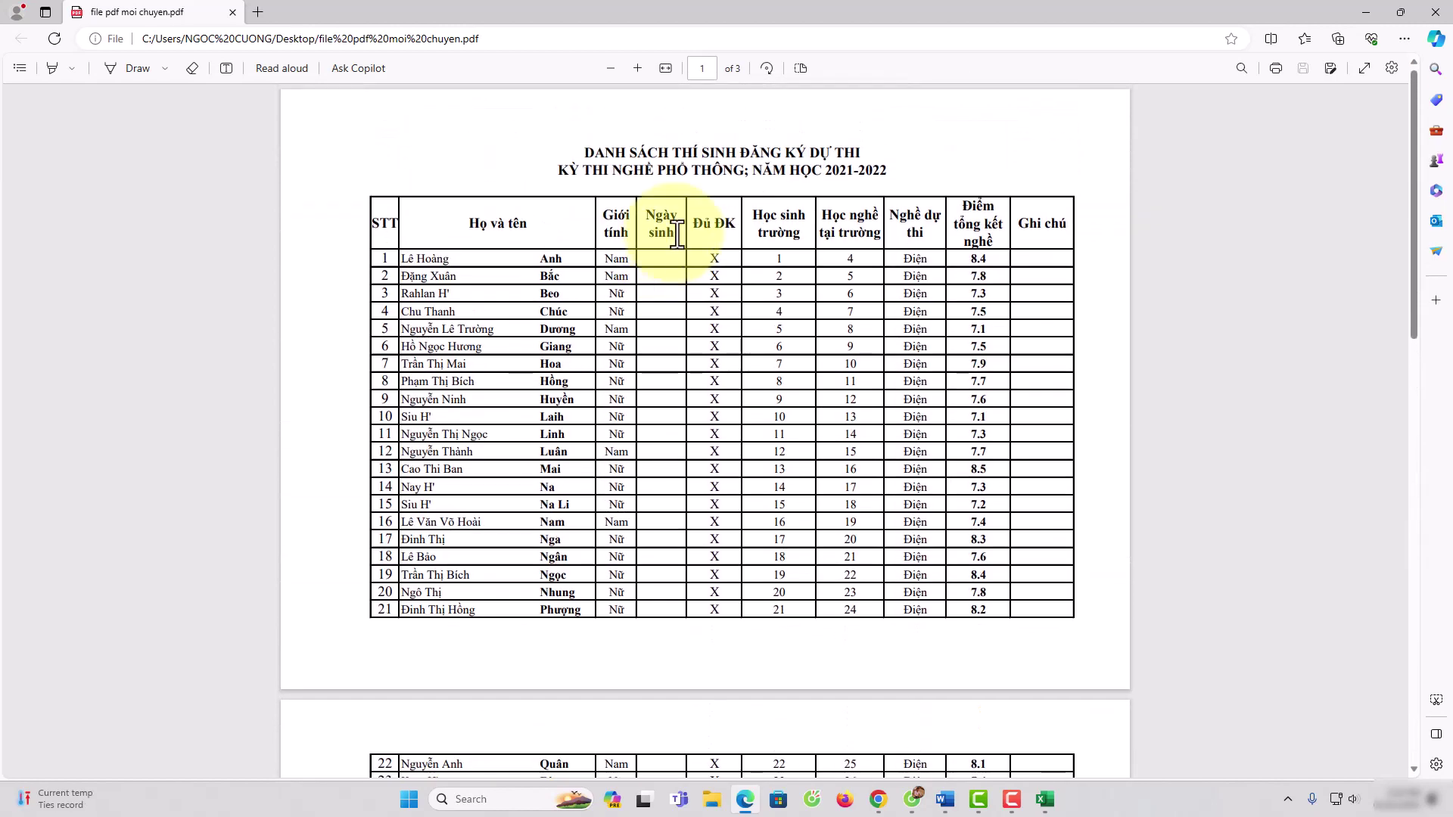
left_click(1366, 13)
left_click(1367, 9)
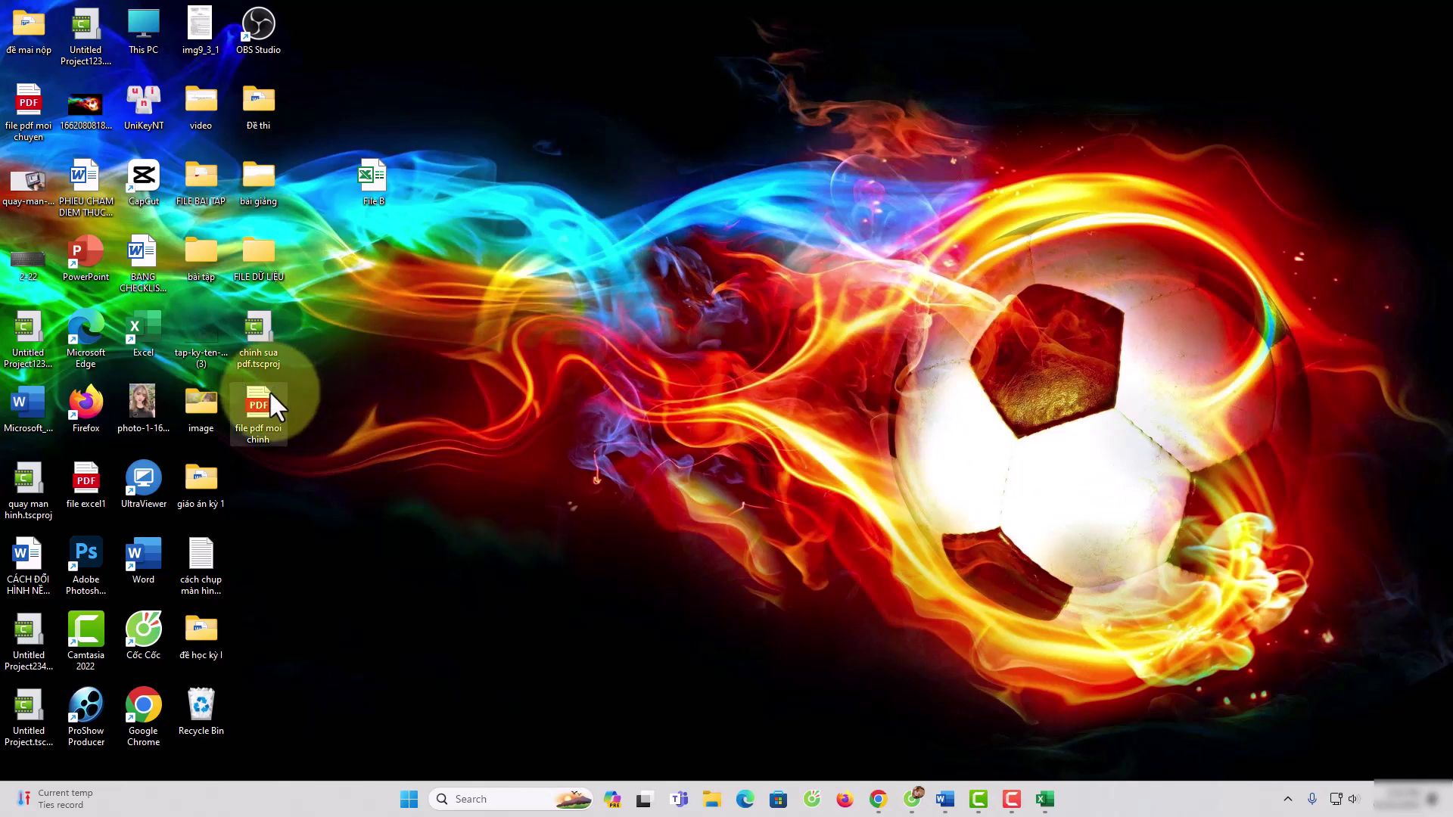
double_click(258, 409)
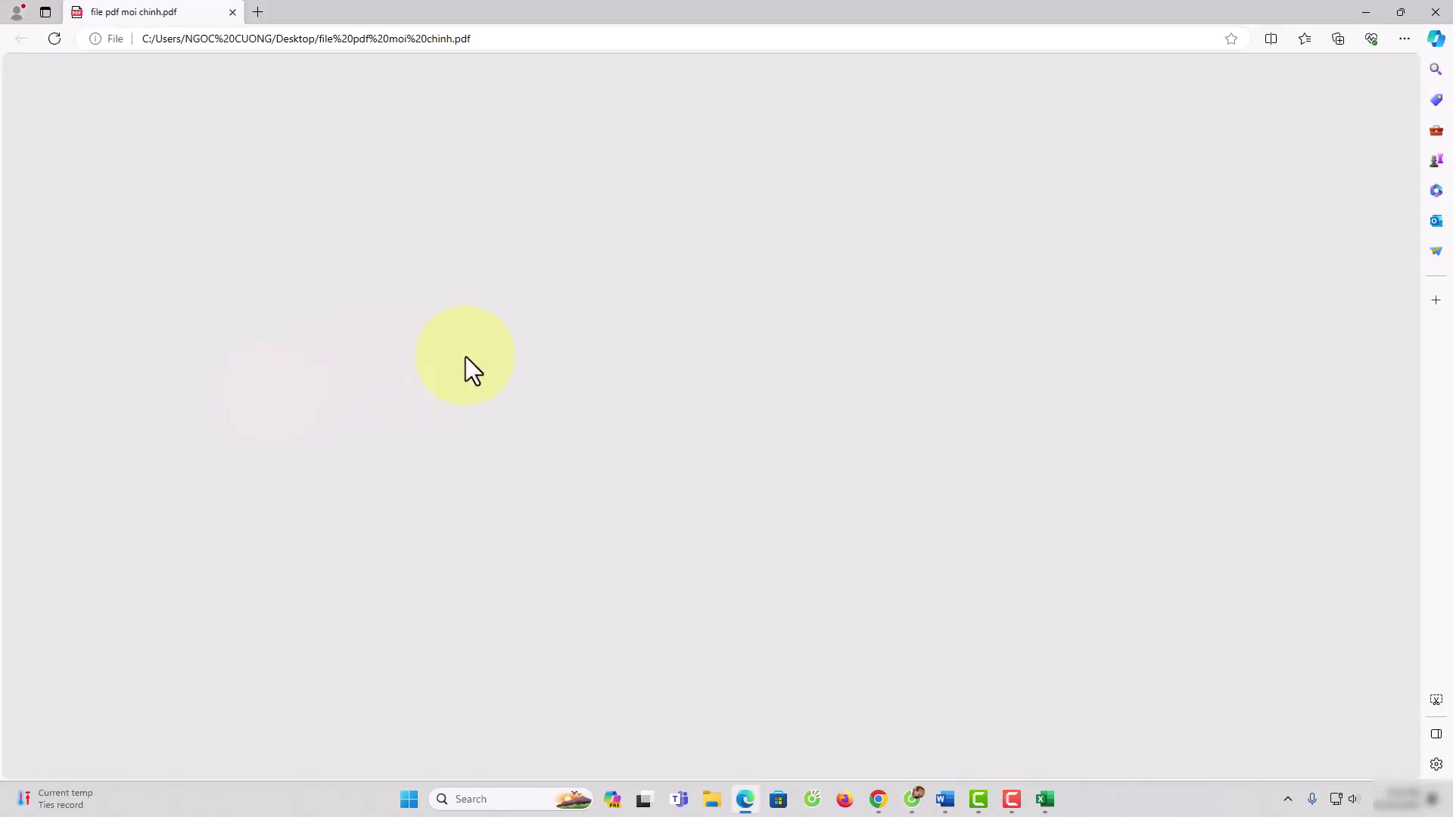
scroll(730, 342, "down", 3)
scroll(730, 333, "down", 4)
scroll(729, 324, "up", 1)
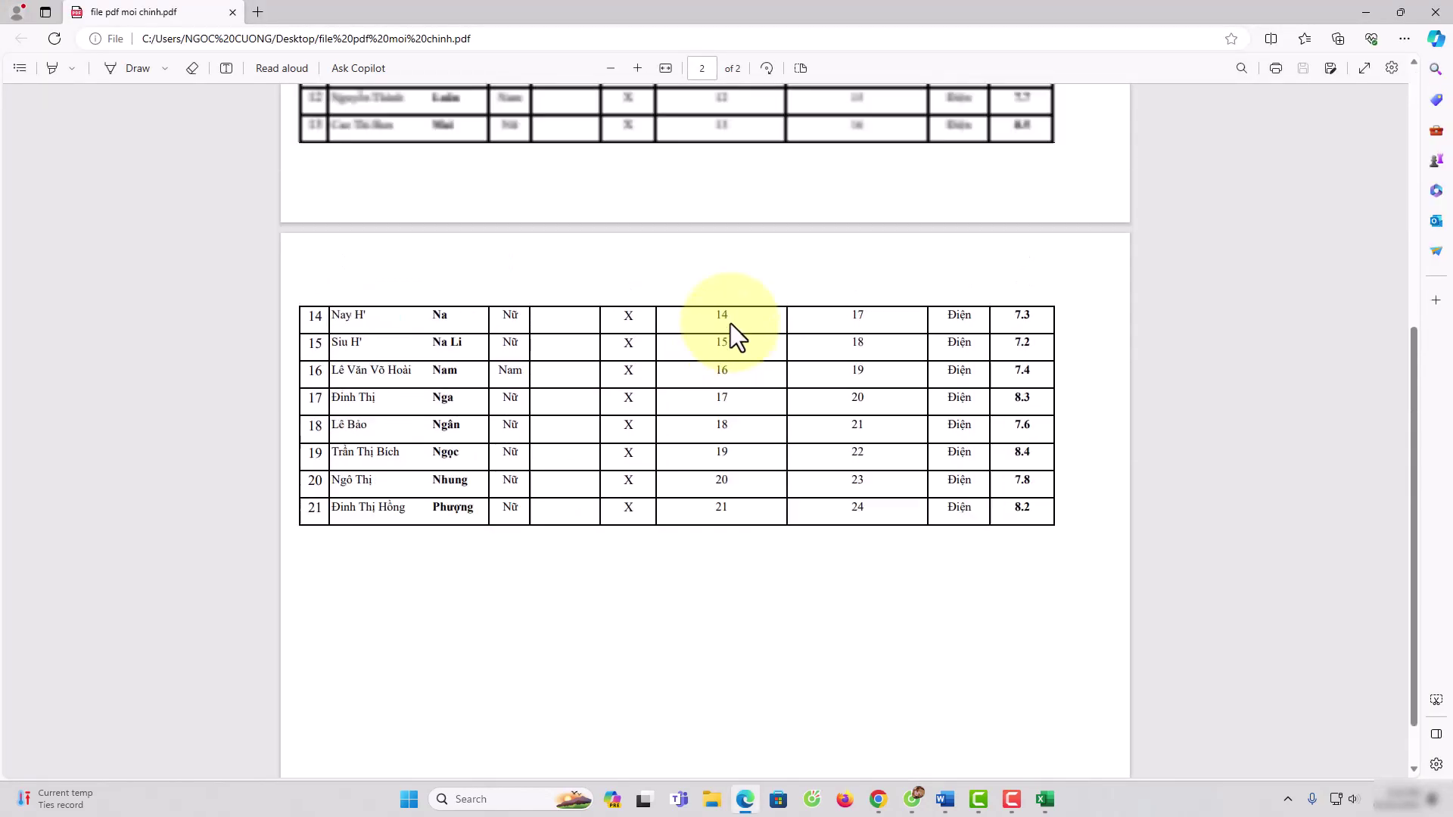
scroll(734, 320, "down", 1)
scroll(735, 321, "up", 2)
scroll(737, 321, "up", 5)
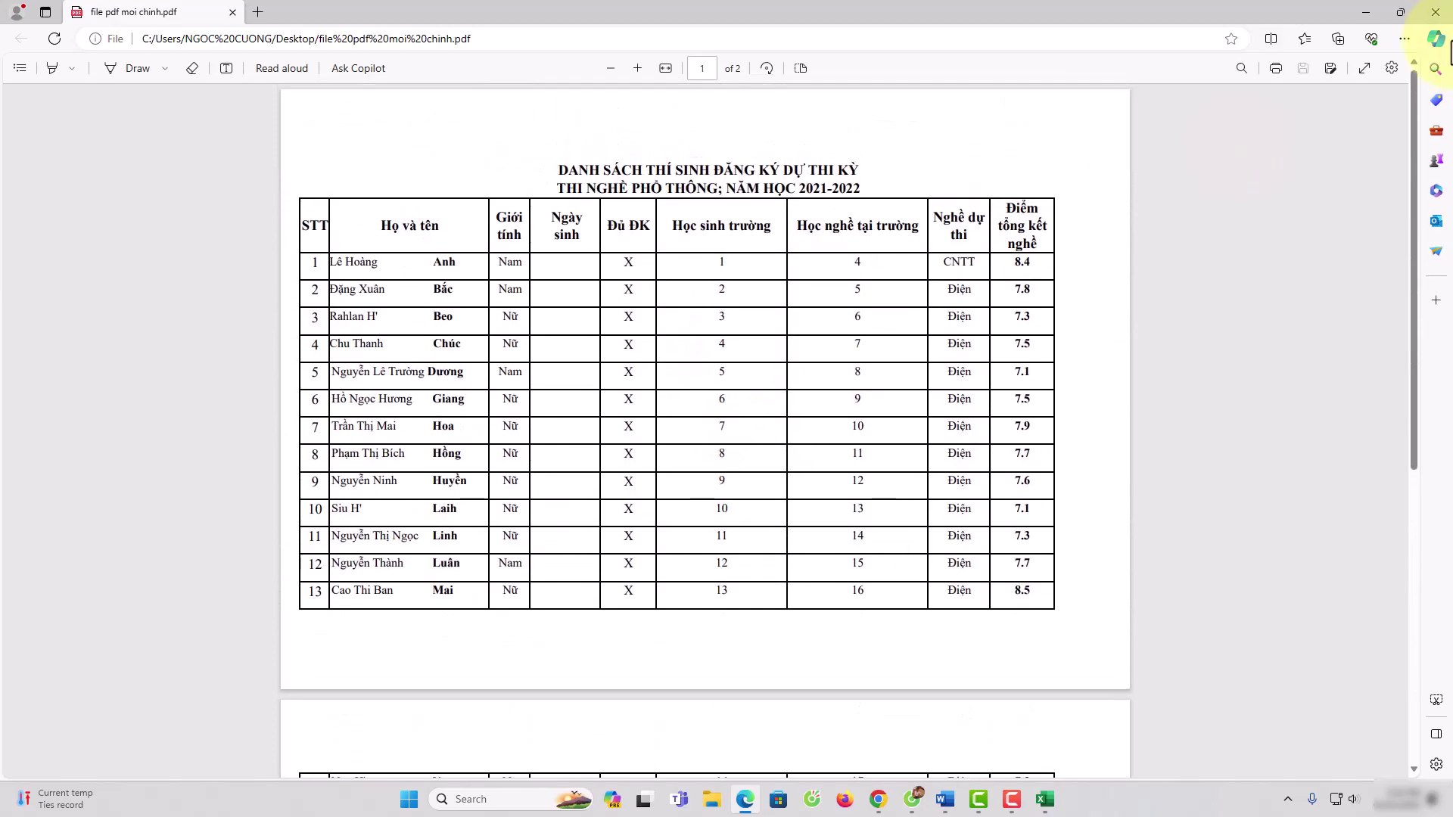
left_click(1434, 12)
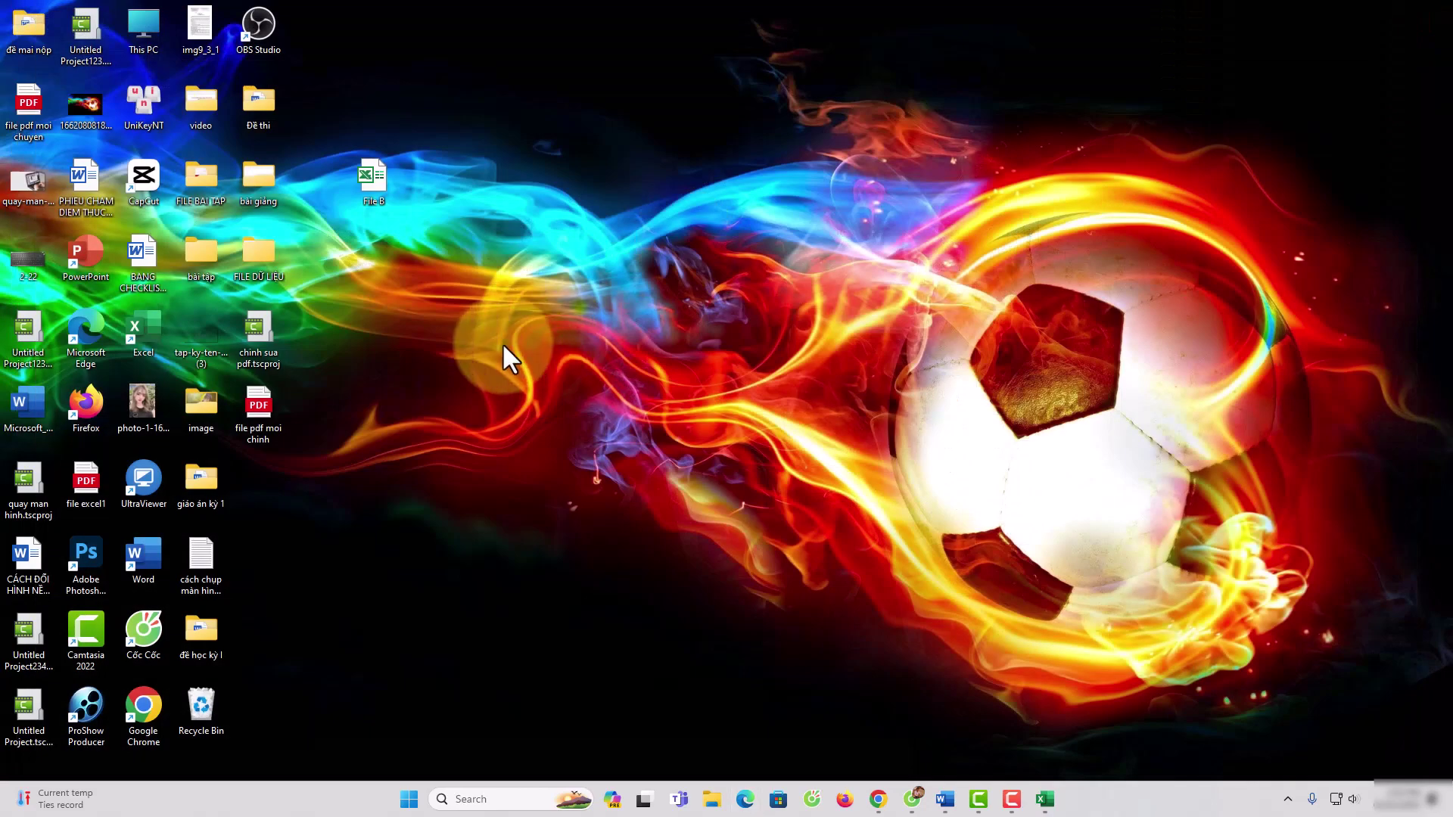
double_click(21, 104)
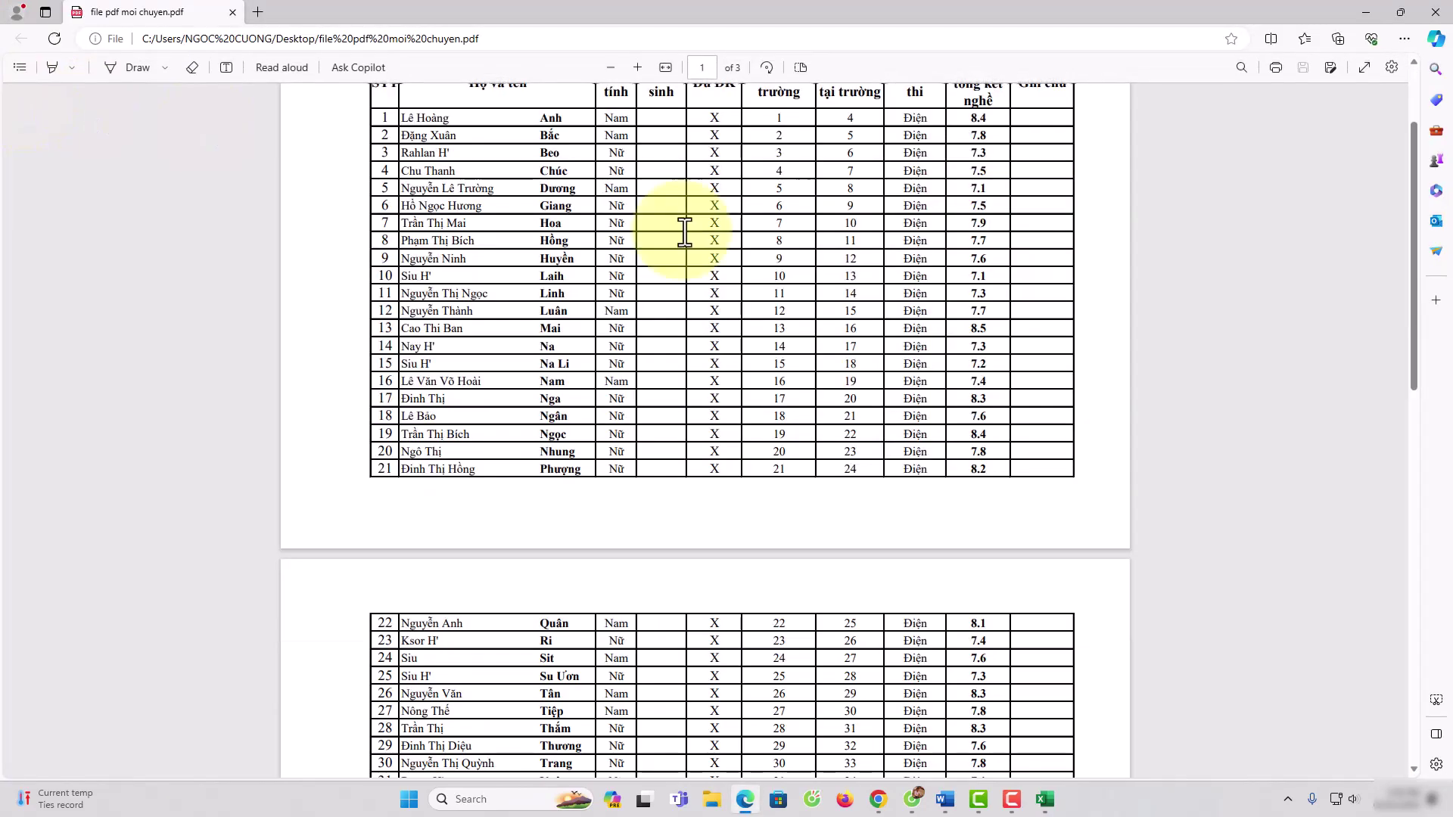
scroll(815, 346, "down", 1)
scroll(814, 347, "down", 10)
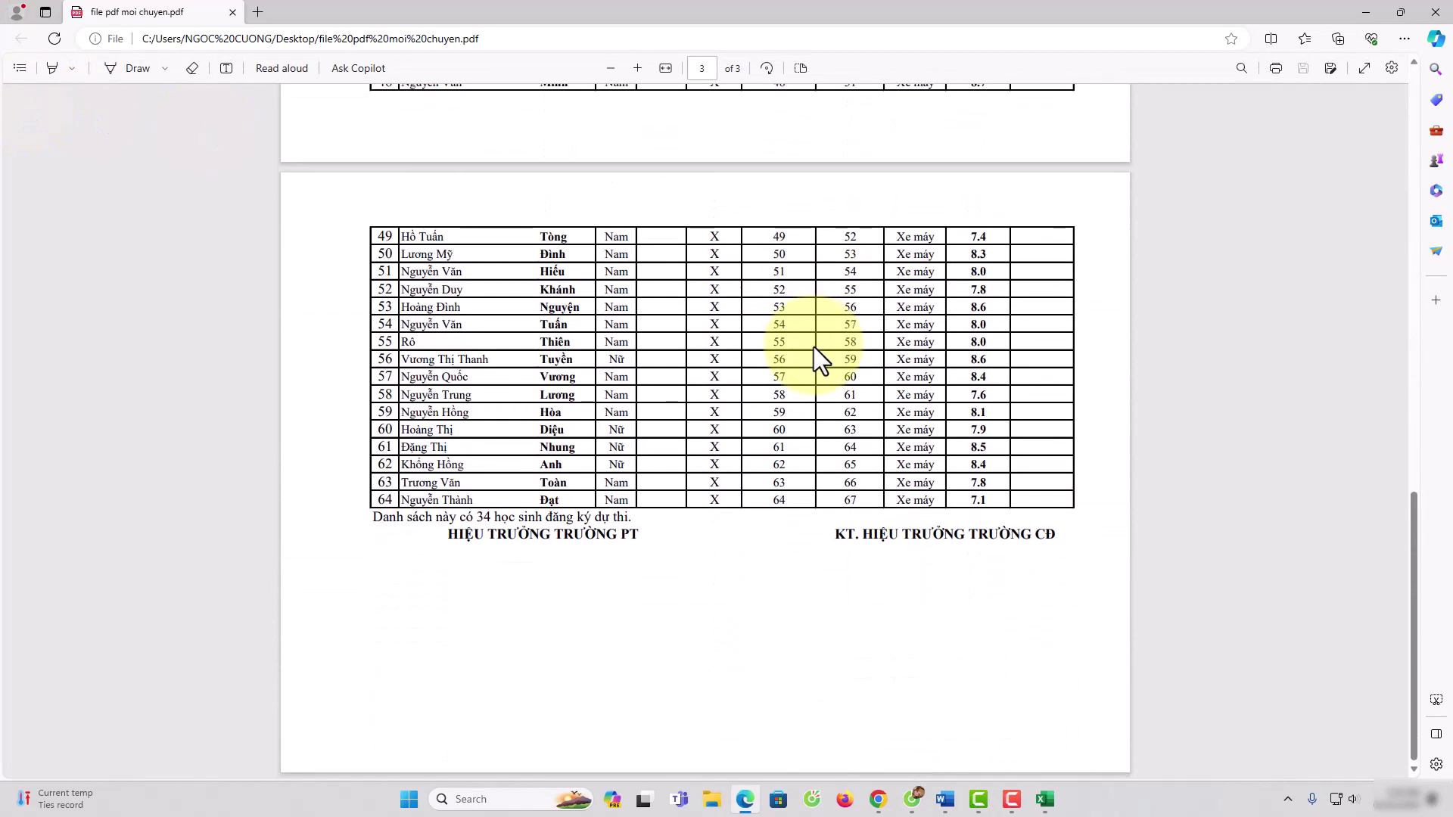
scroll(815, 347, "up", 6)
scroll(900, 307, "up", 5)
left_click(1436, 12)
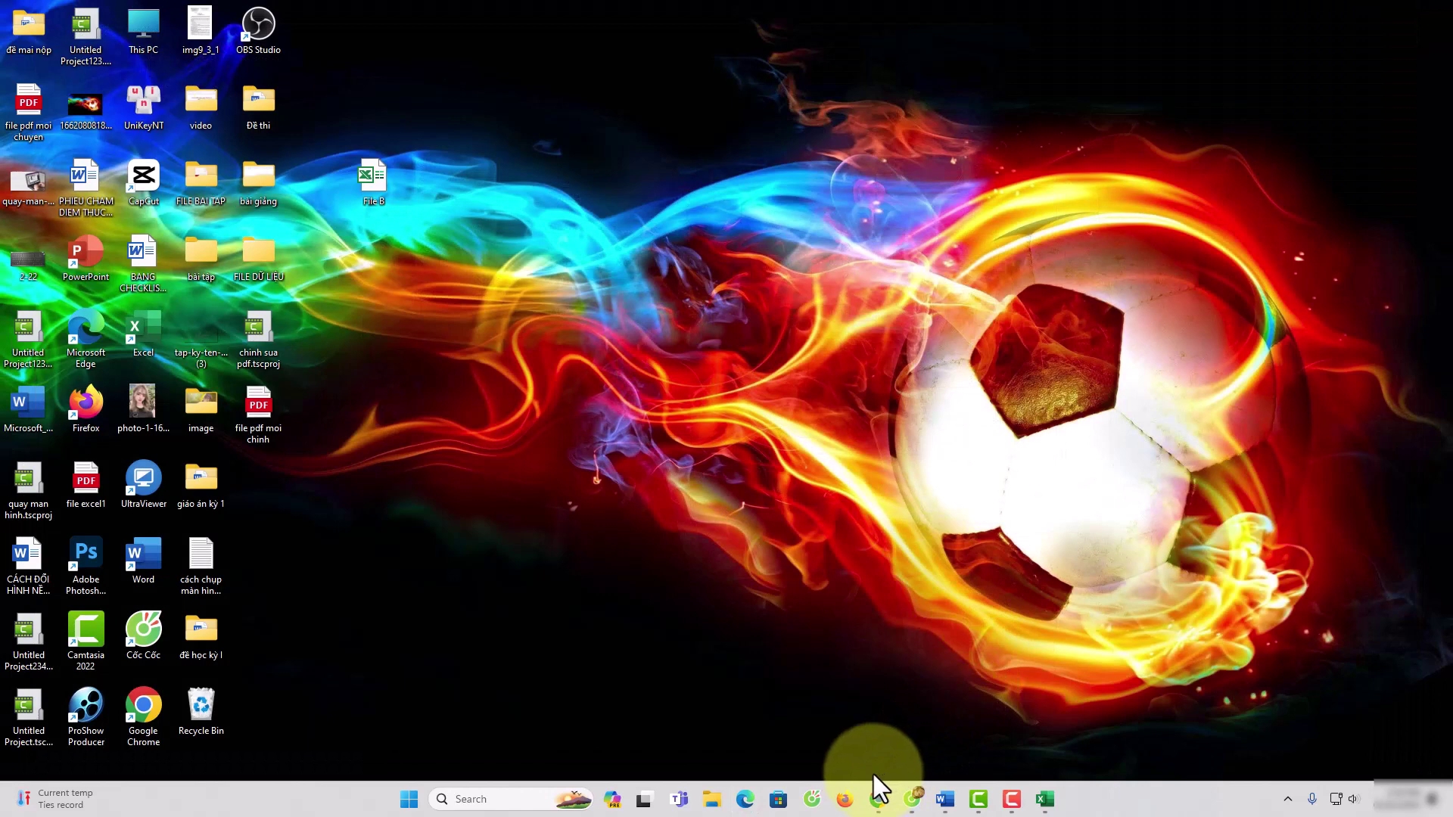
Step: Restore the Word document from the taskbar to show its title page
left_click(944, 800)
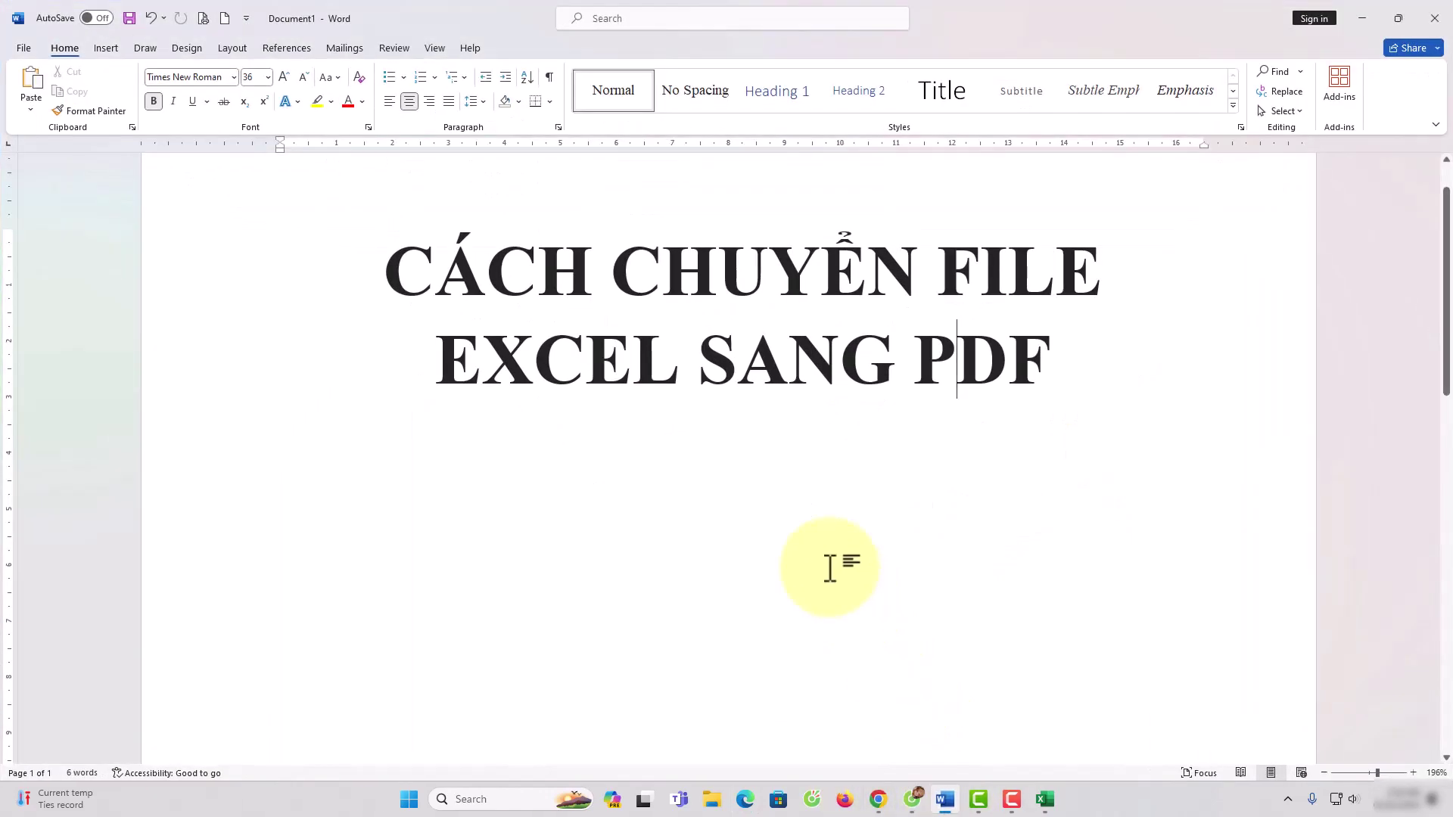